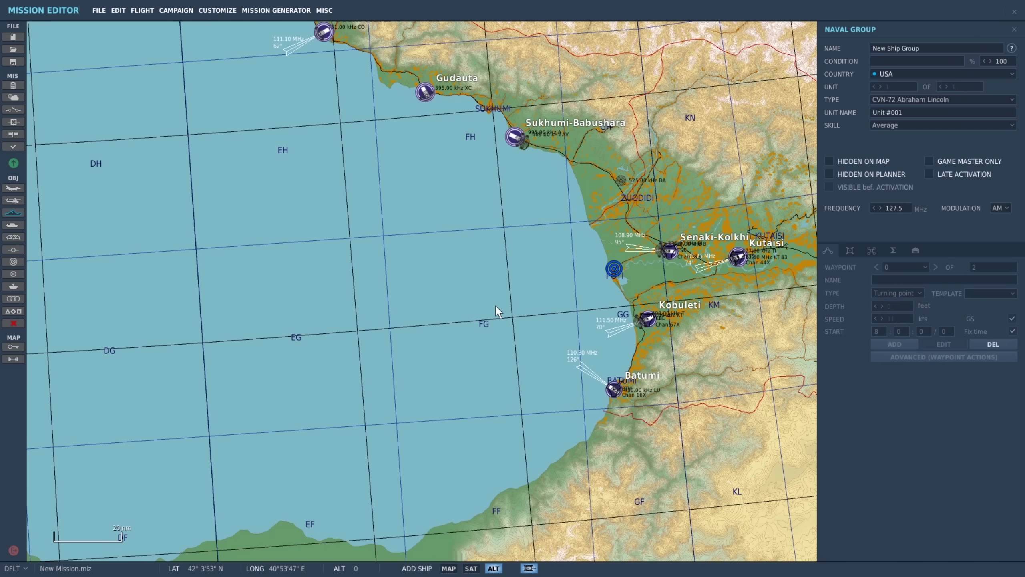
Step: Add a second carrier waypoint to the north and check the group and unit IDs
left_click(496, 306)
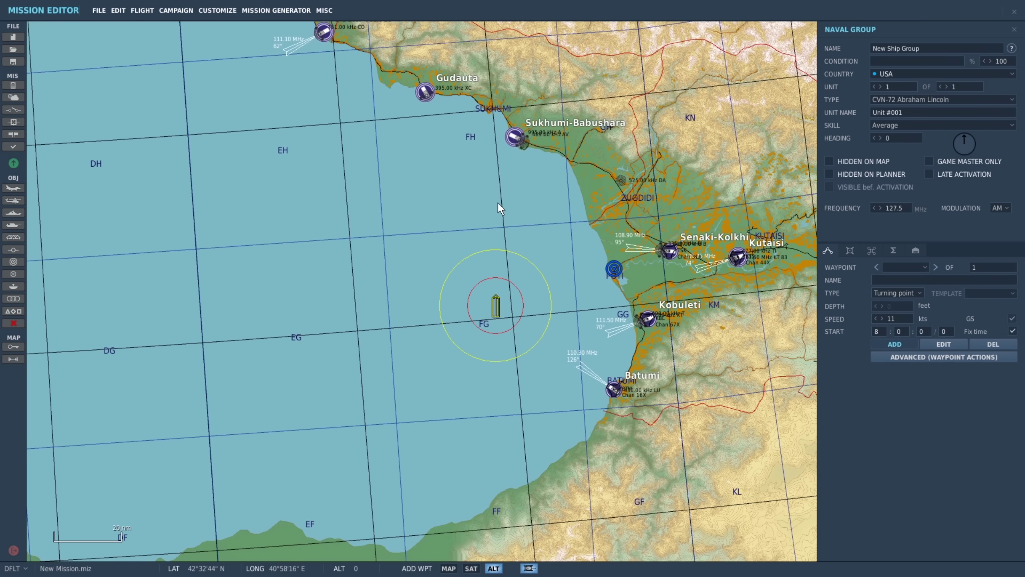
left_click(496, 191)
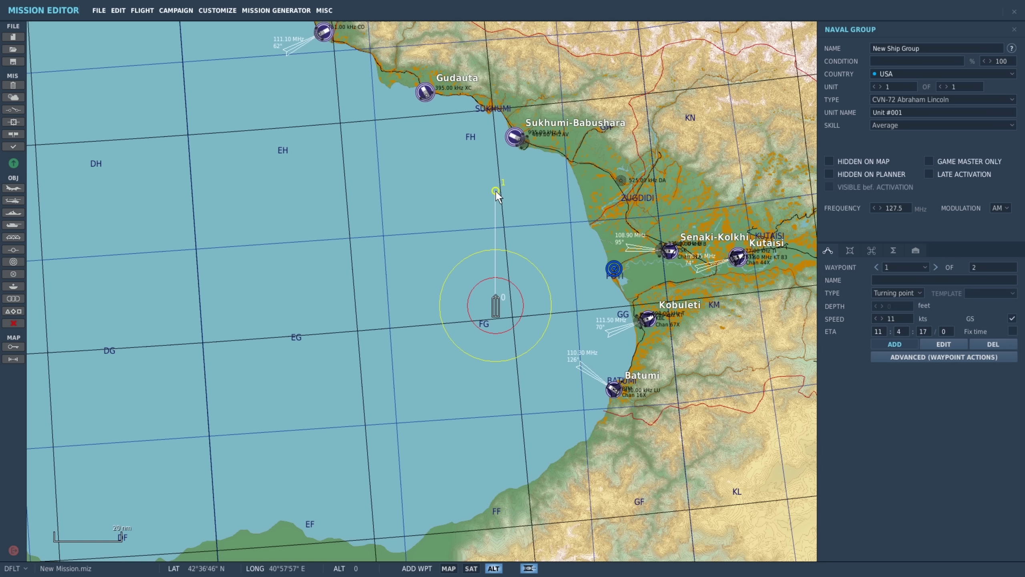
left_click(1013, 49)
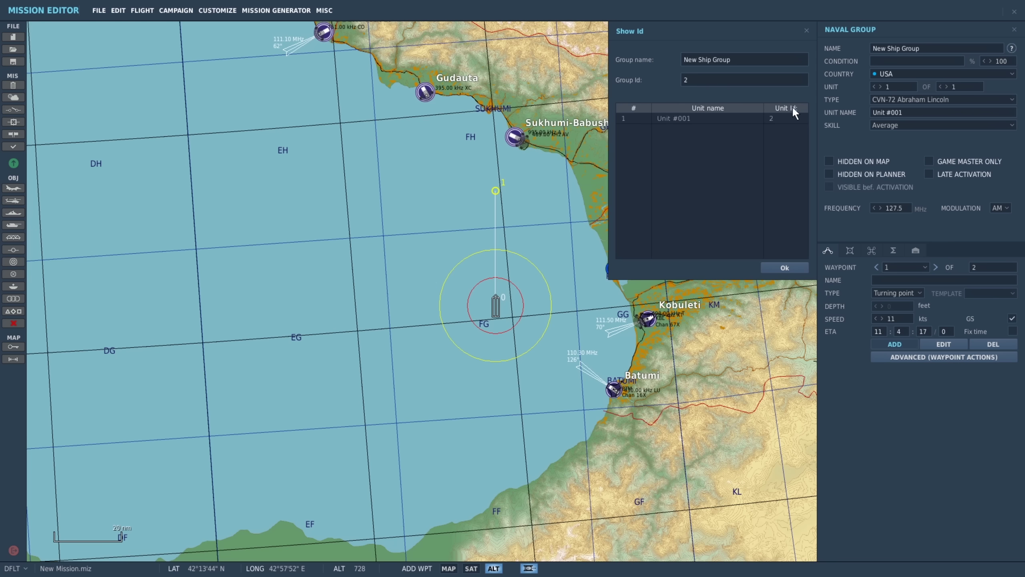
Step: Create a MISSION START trigger named 'Spawn template'
left_click(783, 267)
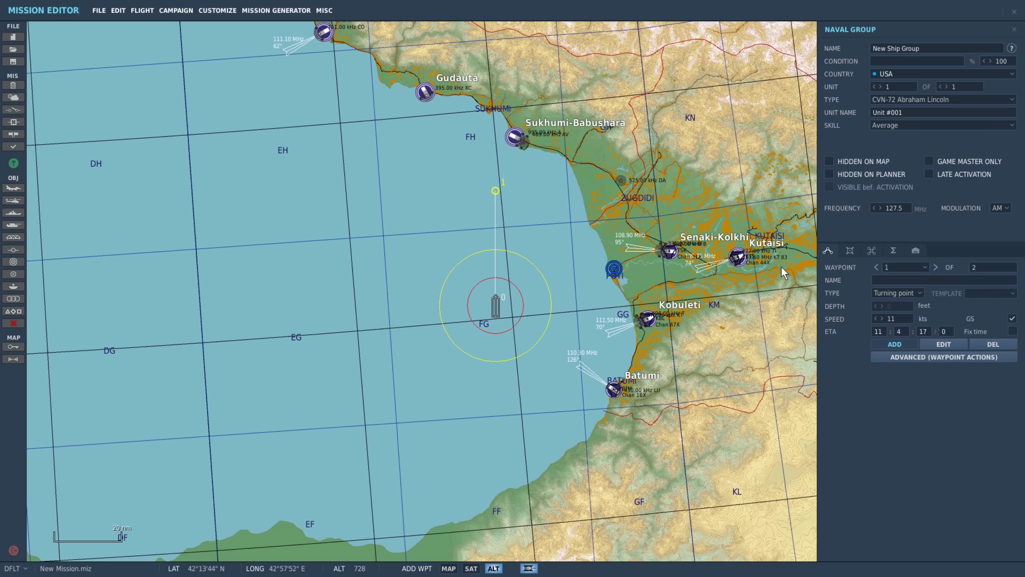
left_click(18, 109)
left_click(408, 282)
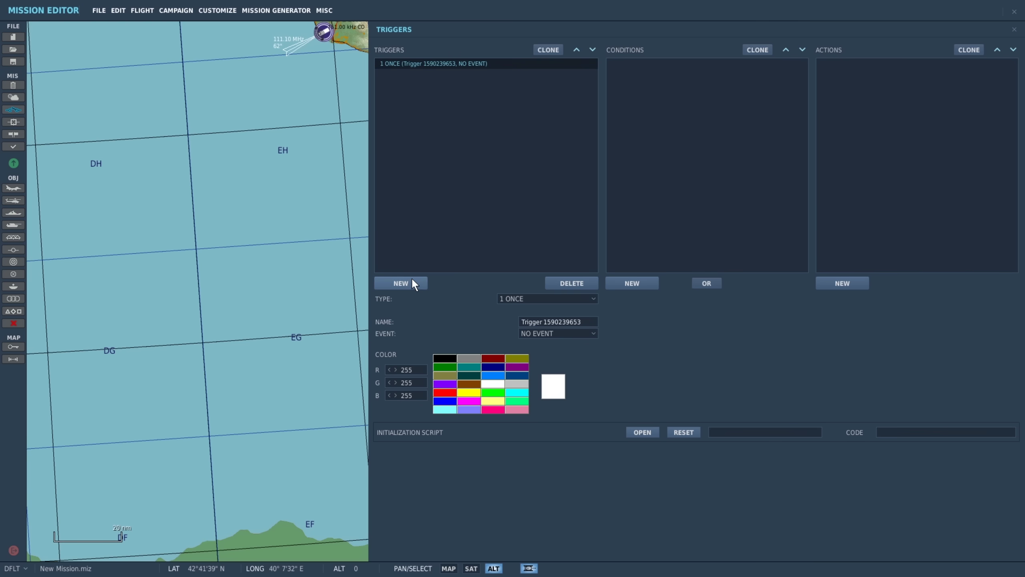
left_click(533, 299)
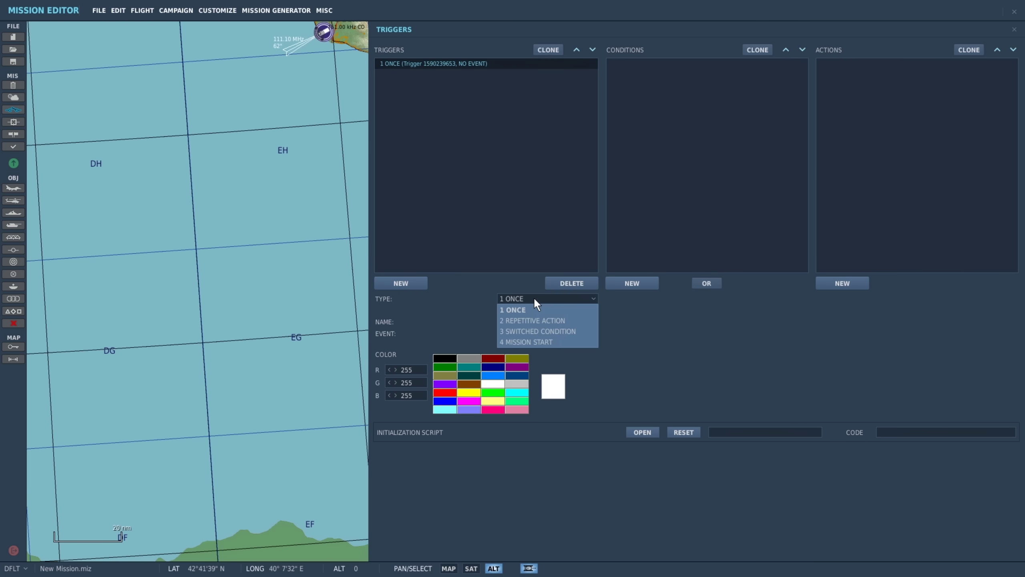
left_click(546, 342)
left_click_drag(588, 322, 520, 321)
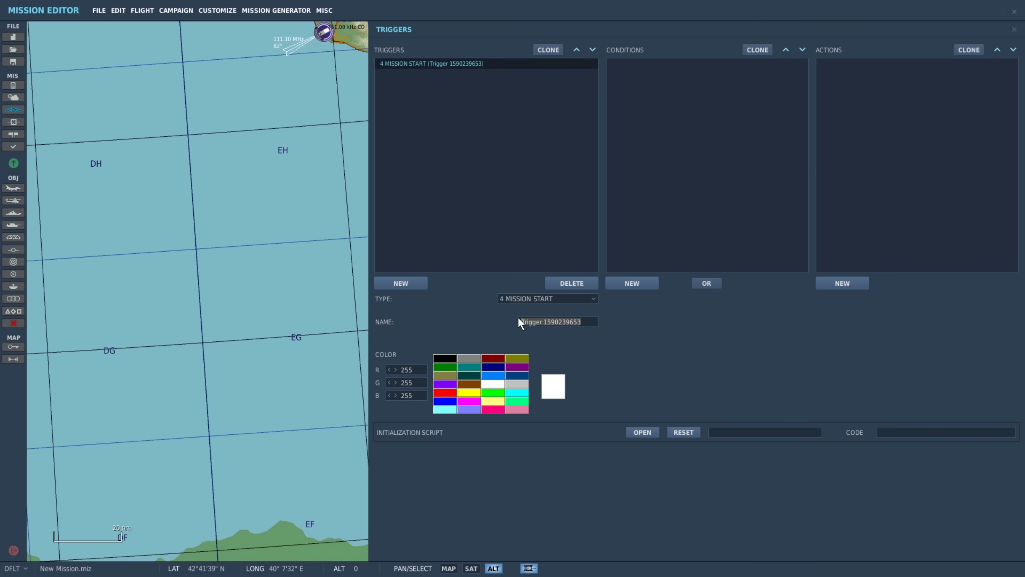
type("Spawn template")
Step: Add a SET FLAG VALUE action setting flag 404 to 2
left_click(841, 282)
left_click(921, 298)
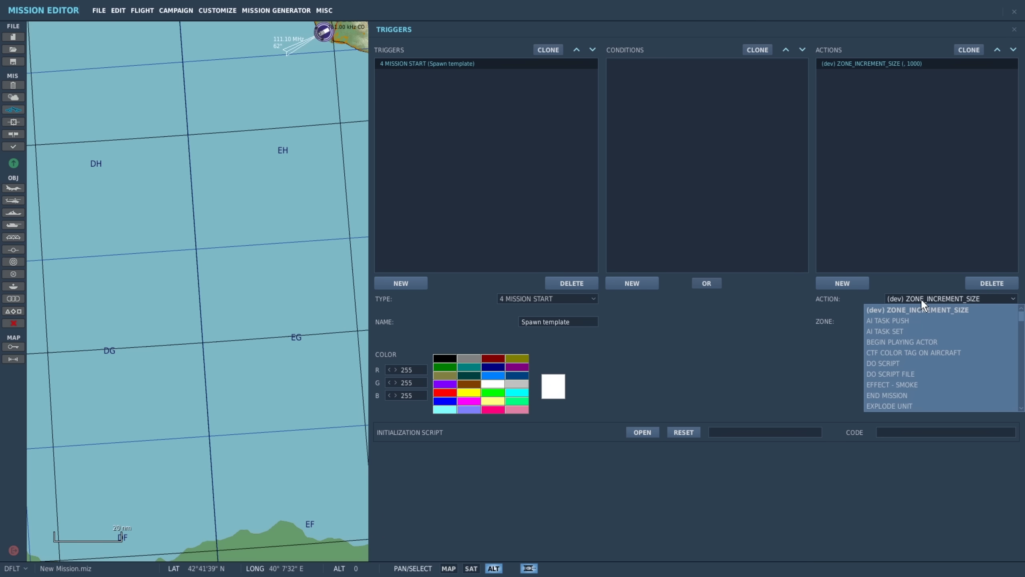
scroll(923, 311, "down", 3)
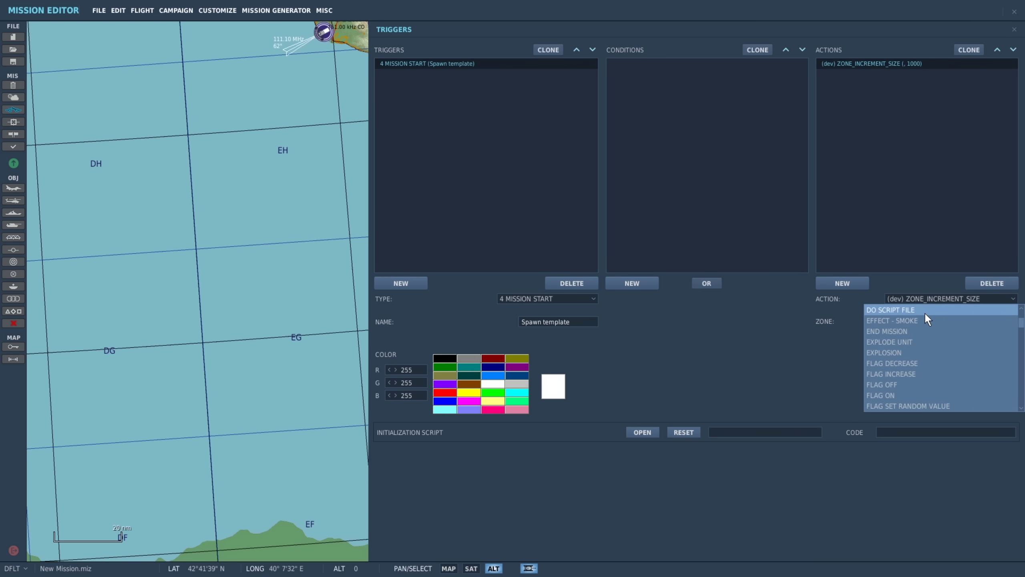
scroll(924, 311, "down", 8)
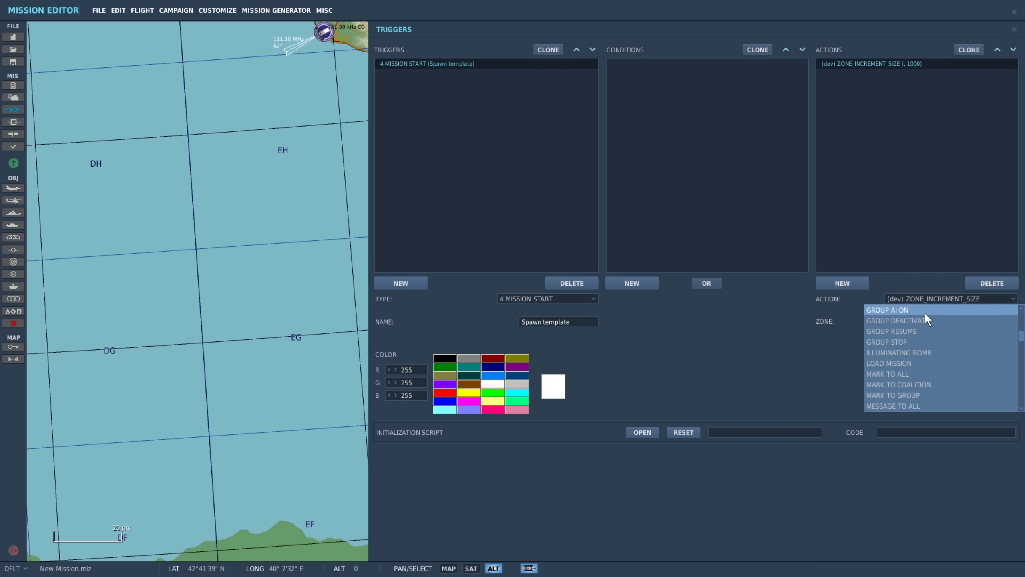
scroll(925, 311, "down", 5)
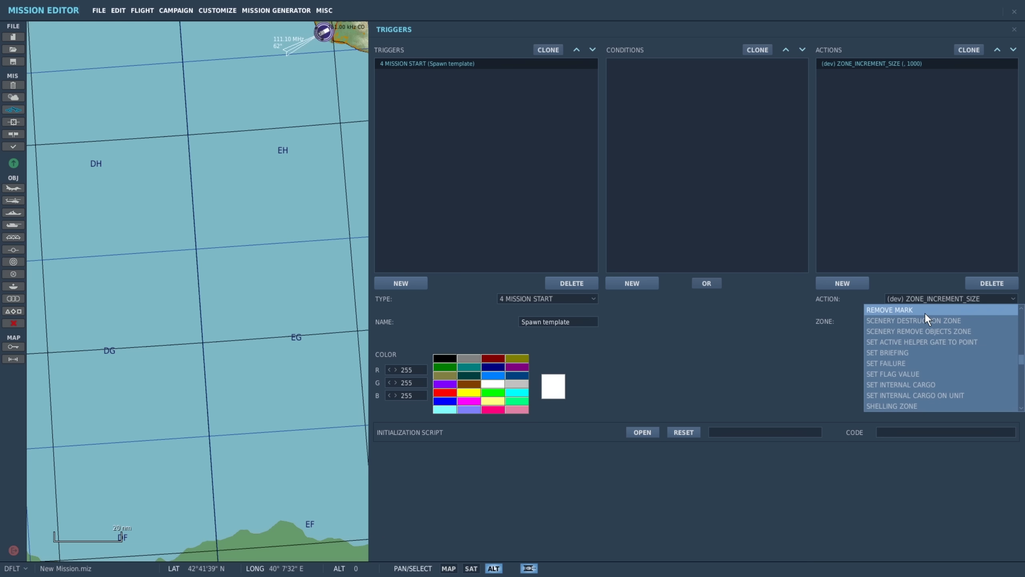
left_click(929, 372)
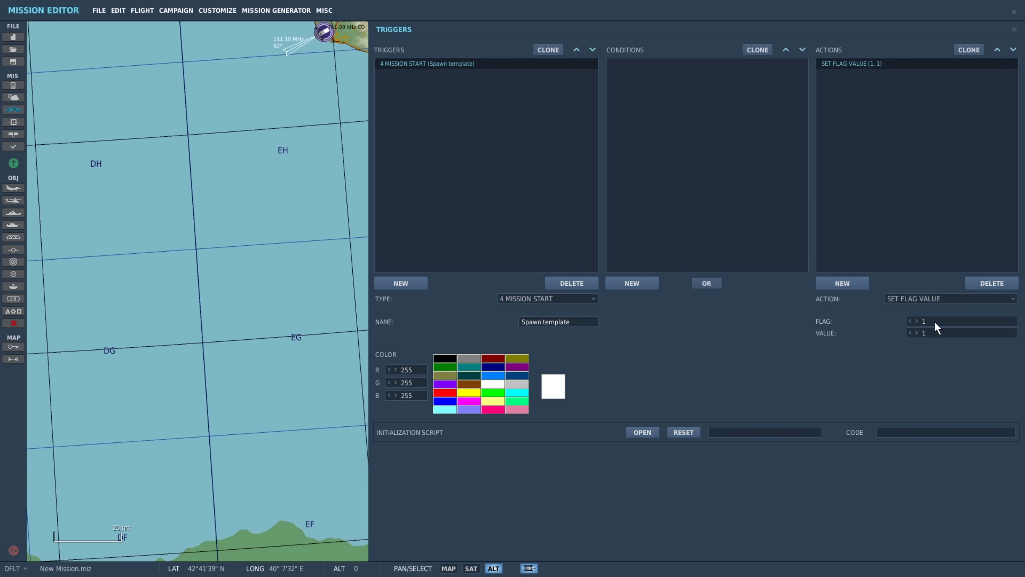
type("404")
Step: Add a DO SCRIPT FILE action running the SC 8 Spawns clear-deck AI landing script
left_click(852, 284)
left_click(907, 299)
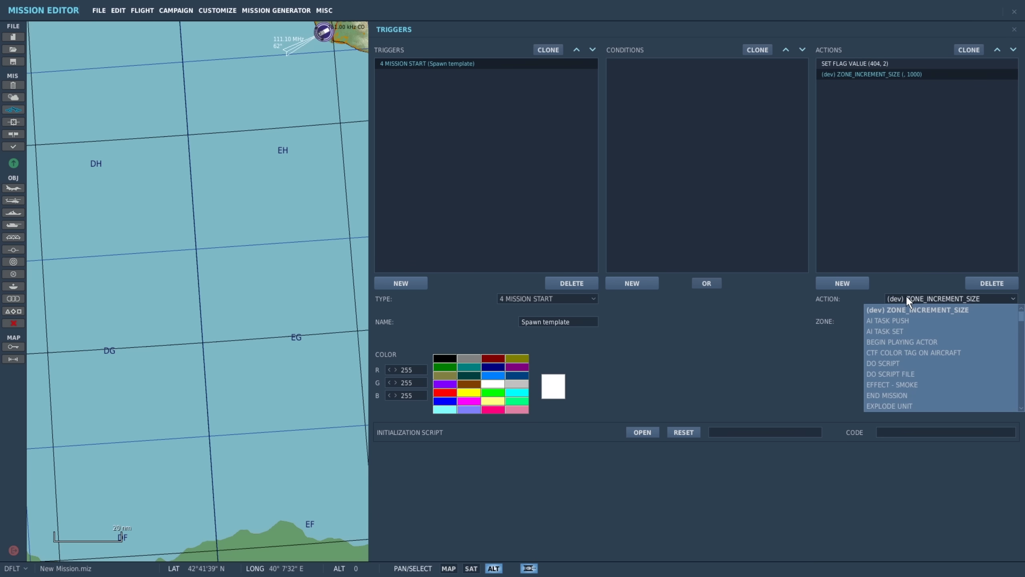
left_click(912, 372)
left_click(1002, 321)
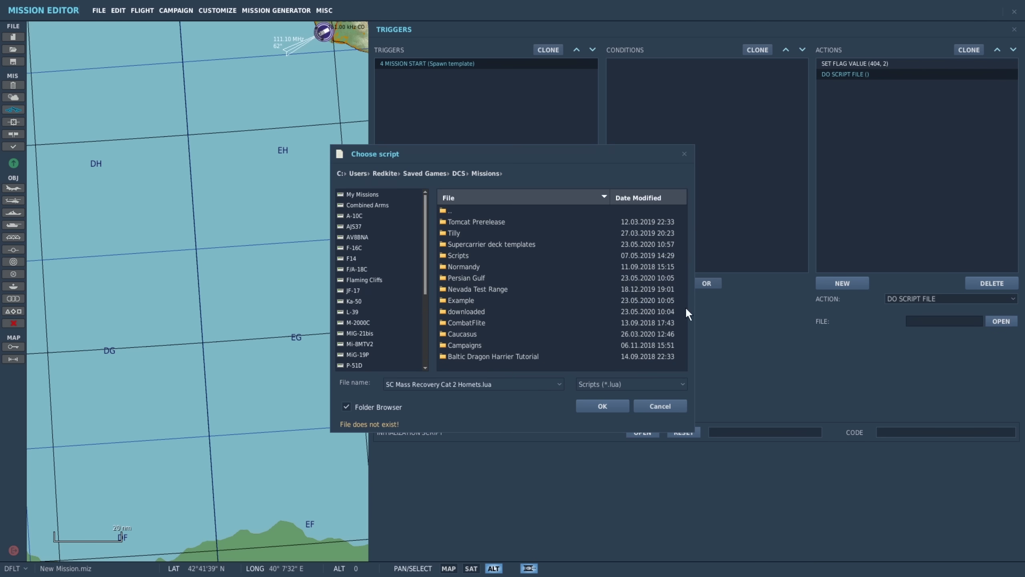
double_click(533, 245)
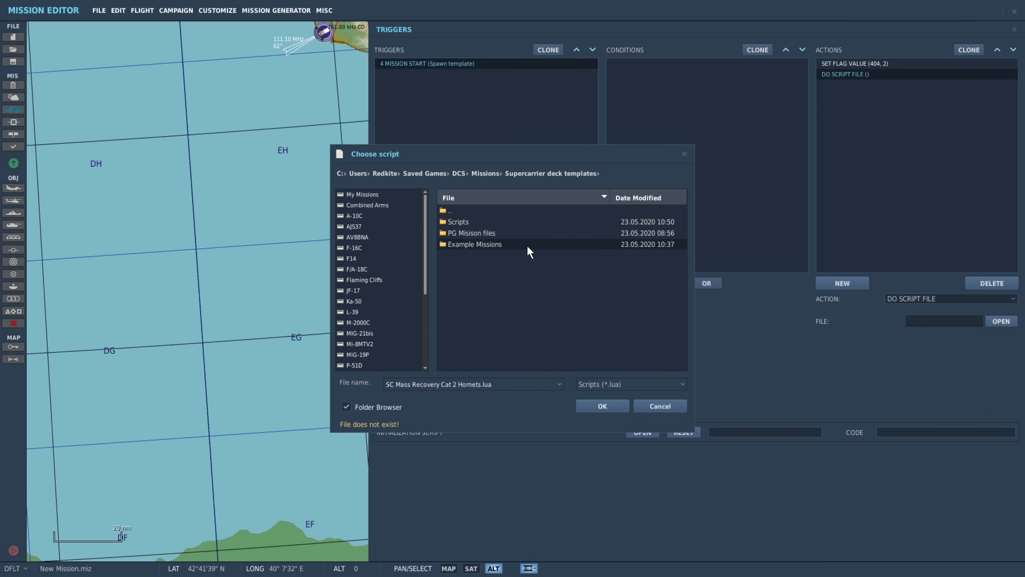
double_click(518, 225)
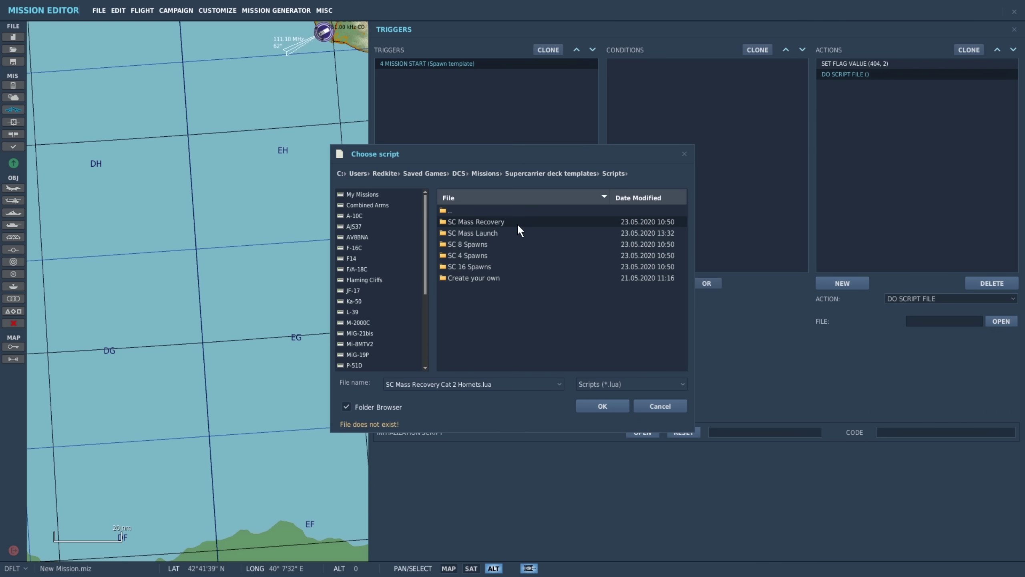
double_click(510, 243)
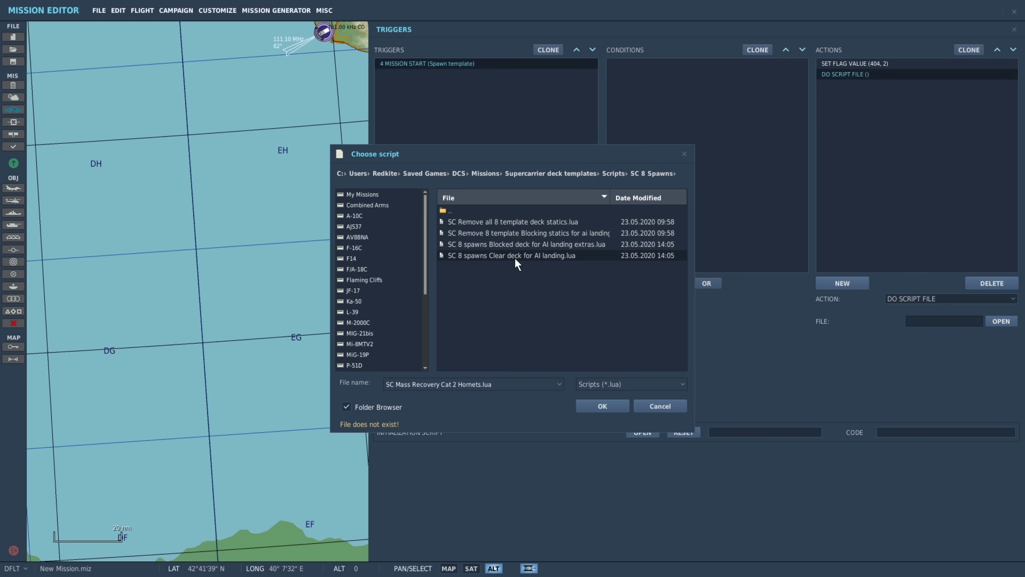
left_click(514, 255)
left_click(602, 405)
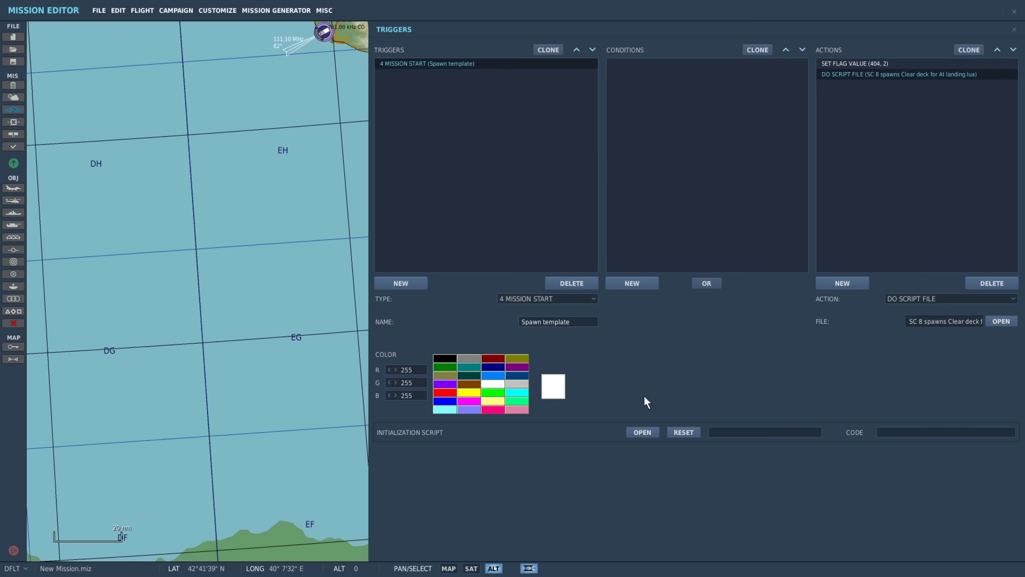
Step: Add a third script action running the blocked-deck AI landing extras script
left_click(834, 276)
left_click(918, 297)
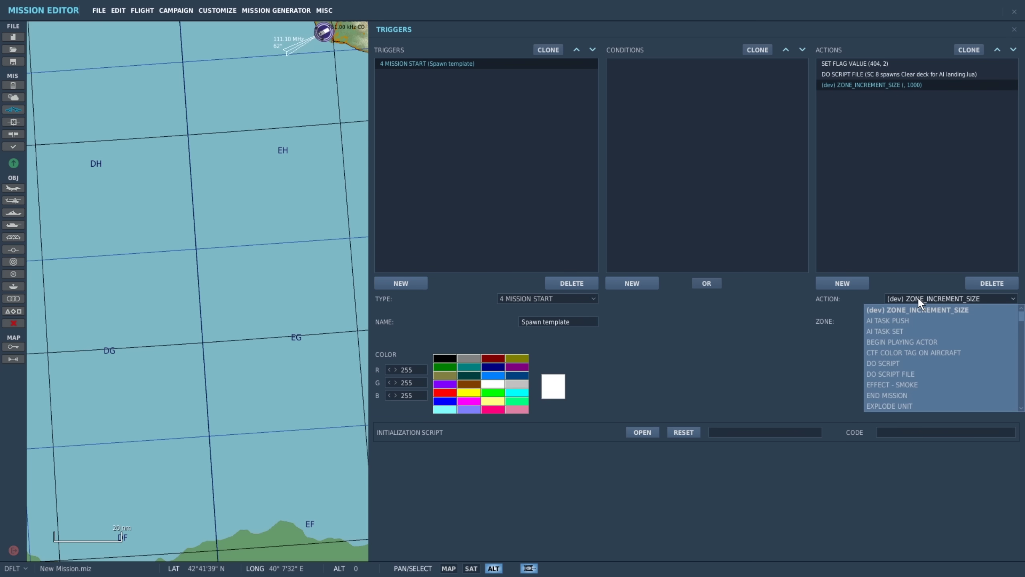
left_click(923, 374)
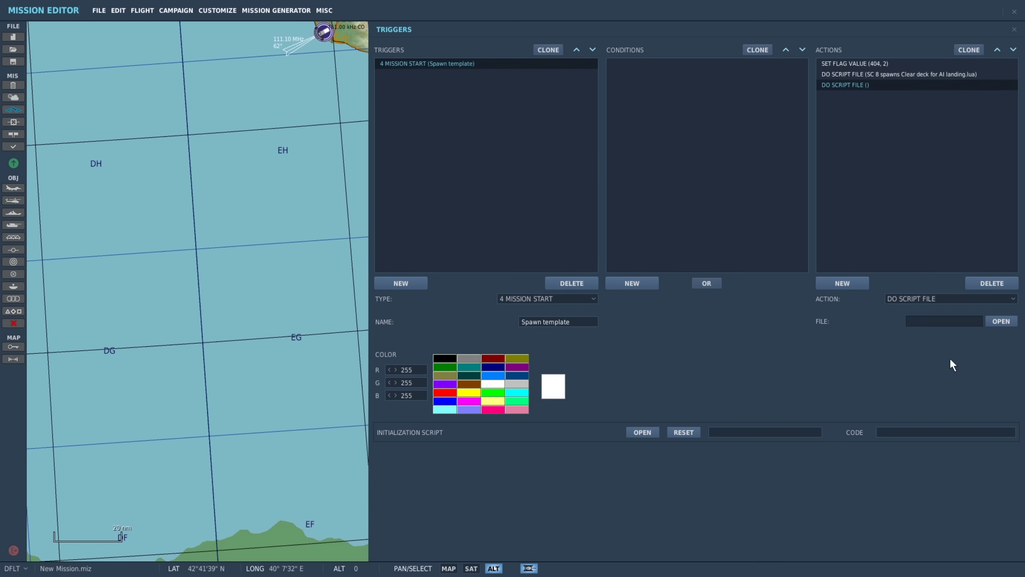
left_click(994, 323)
left_click(554, 244)
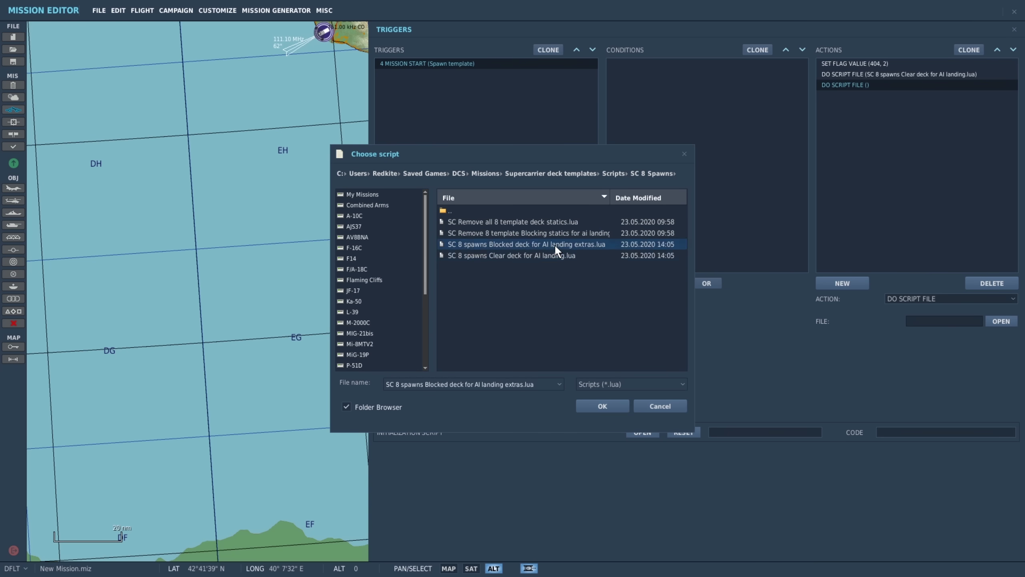
left_click(606, 405)
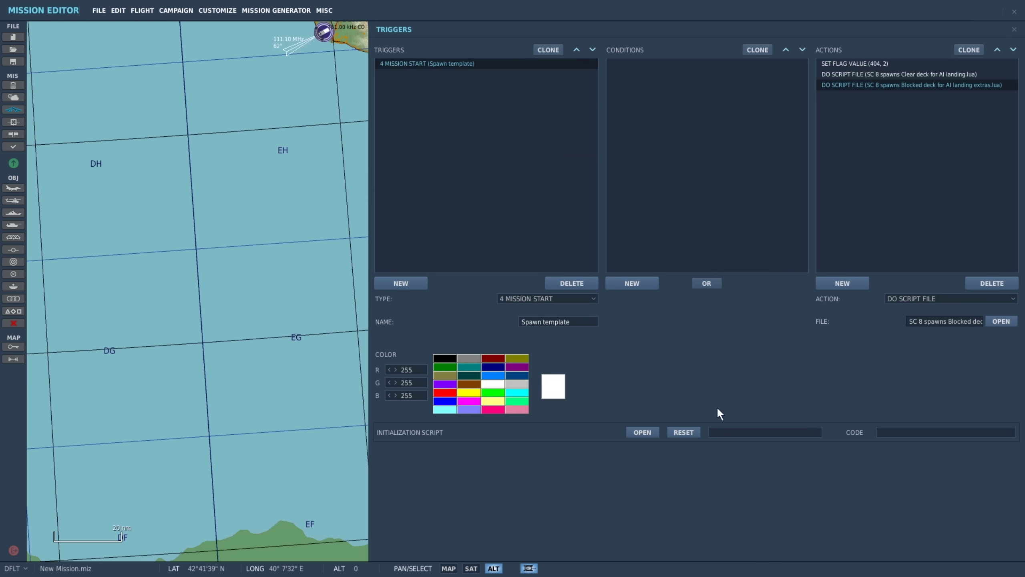
Step: Add a fourth script action and pick Mass Launch aft Tomcats.lua from SC Mass Launch
left_click(845, 283)
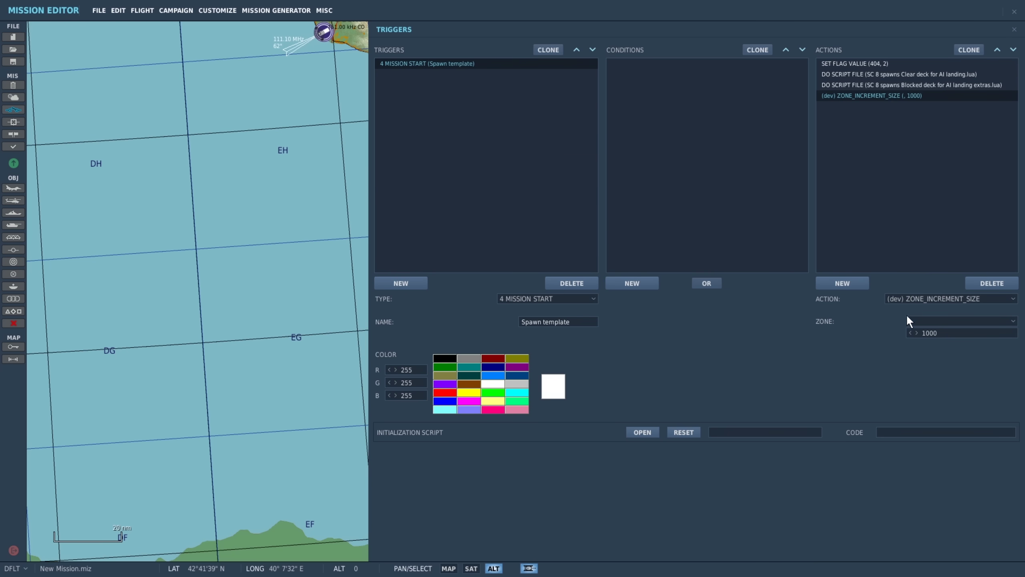
left_click(918, 298)
left_click(919, 367)
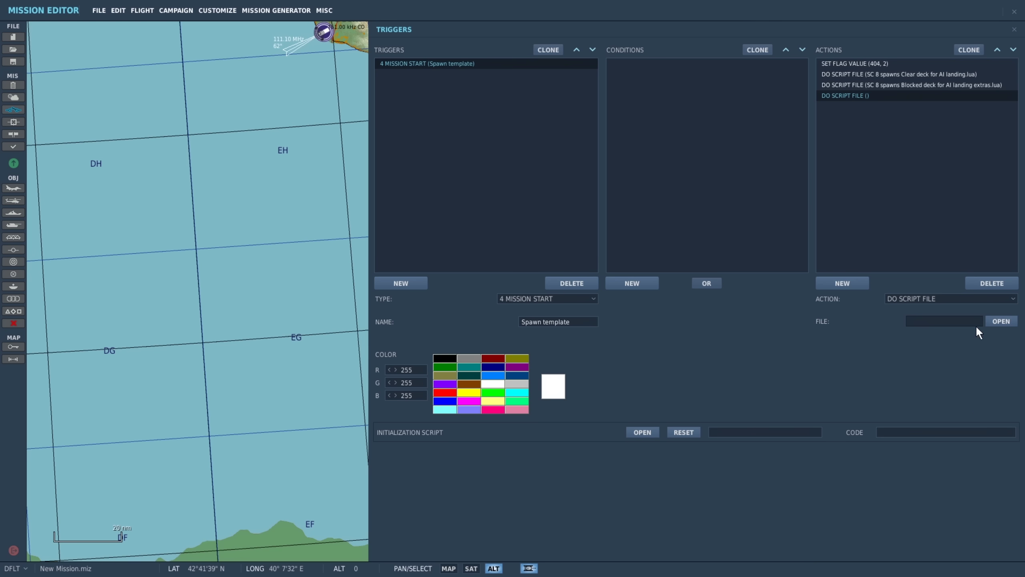
left_click(994, 325)
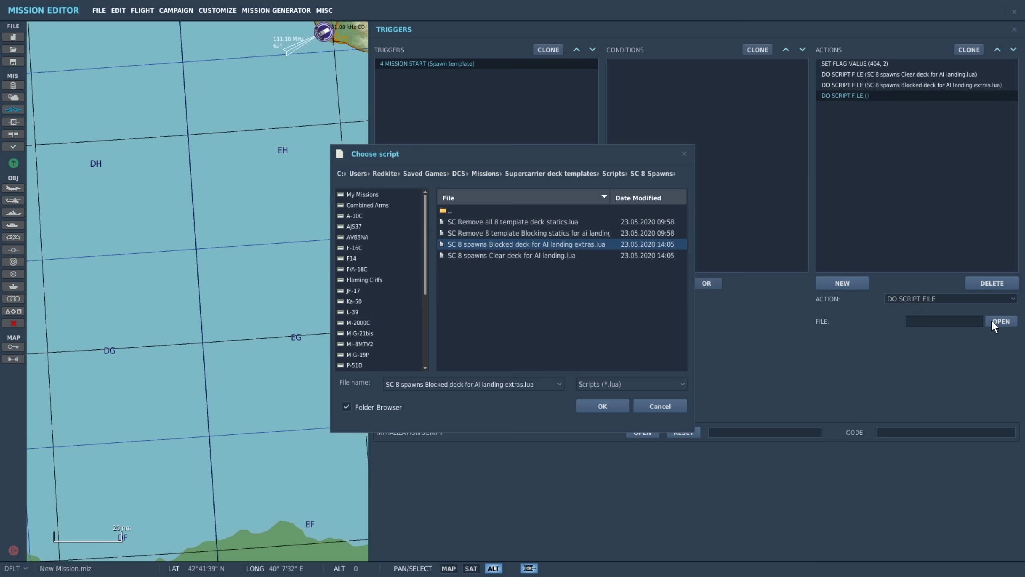
left_click(611, 173)
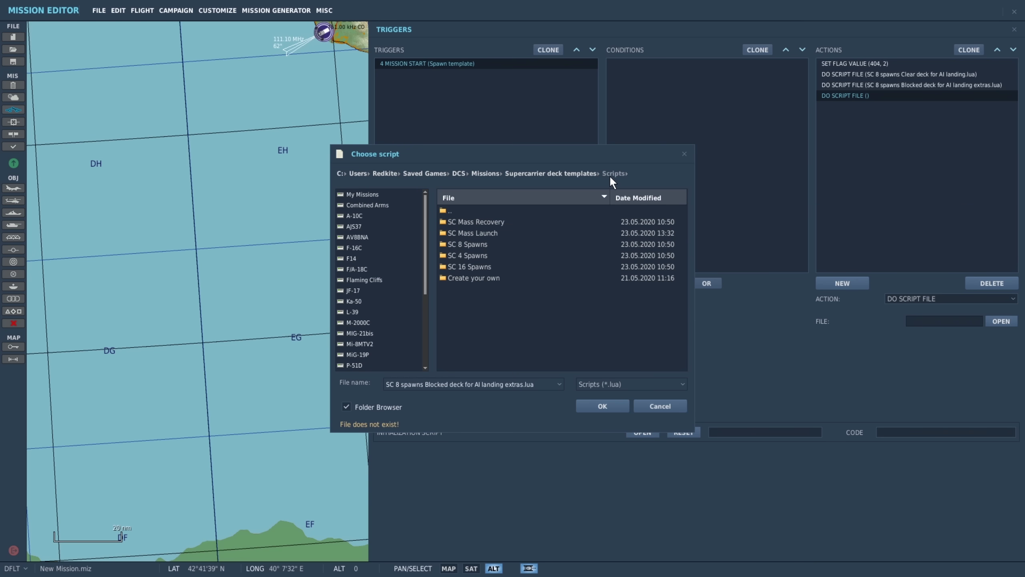
double_click(515, 233)
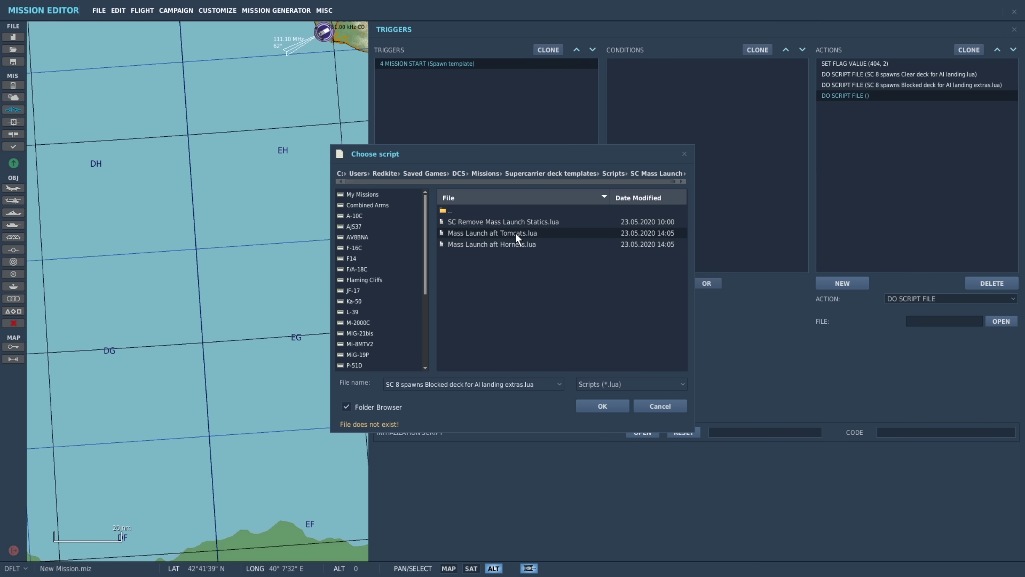
left_click(548, 237)
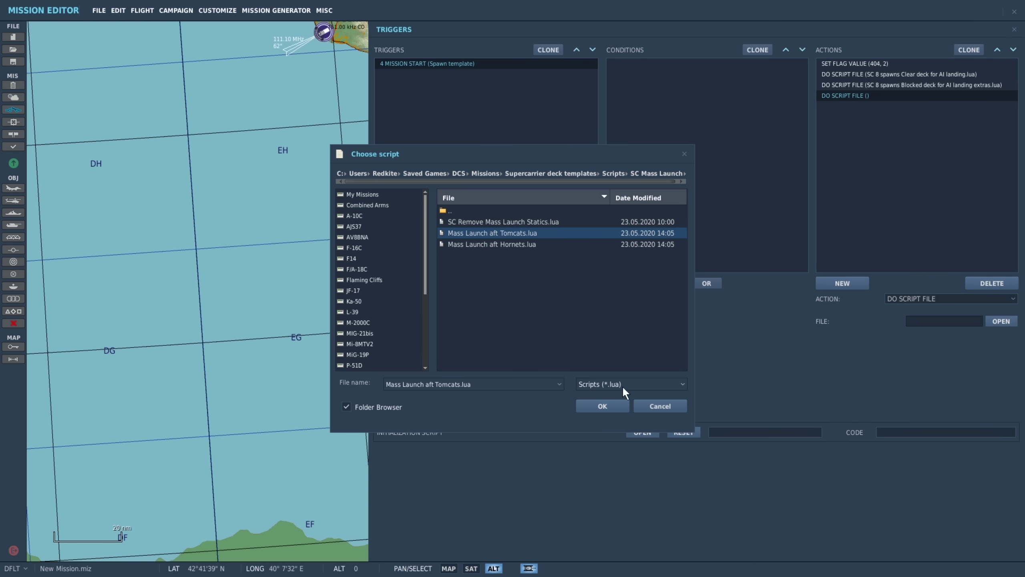
Step: Confirm the Tomcats script, then save the mission as Example Mission.miz in Example Missions
left_click(602, 406)
left_click(99, 10)
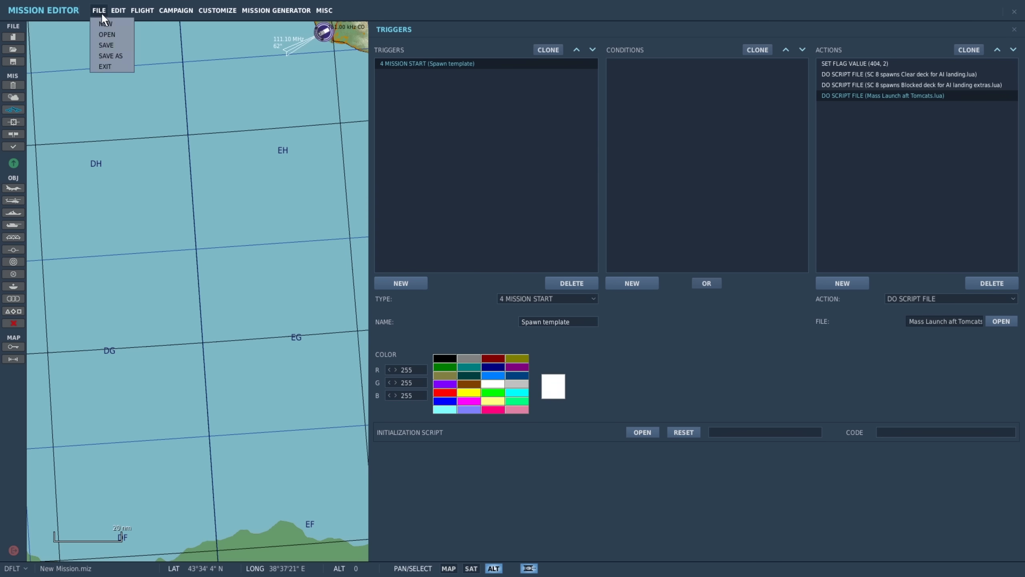
left_click(105, 49)
left_click(498, 334)
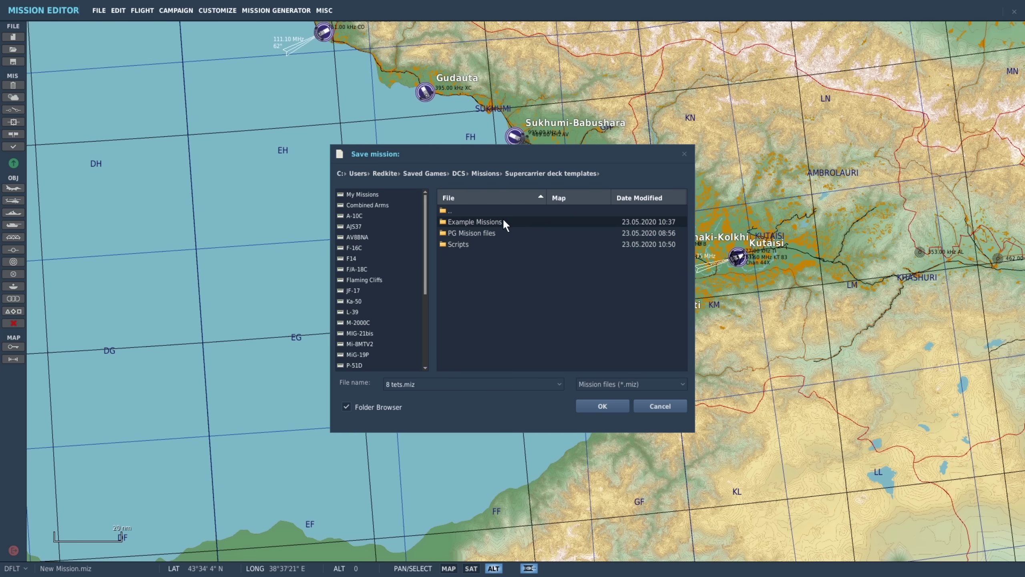
double_click(503, 221)
type("Example Mission")
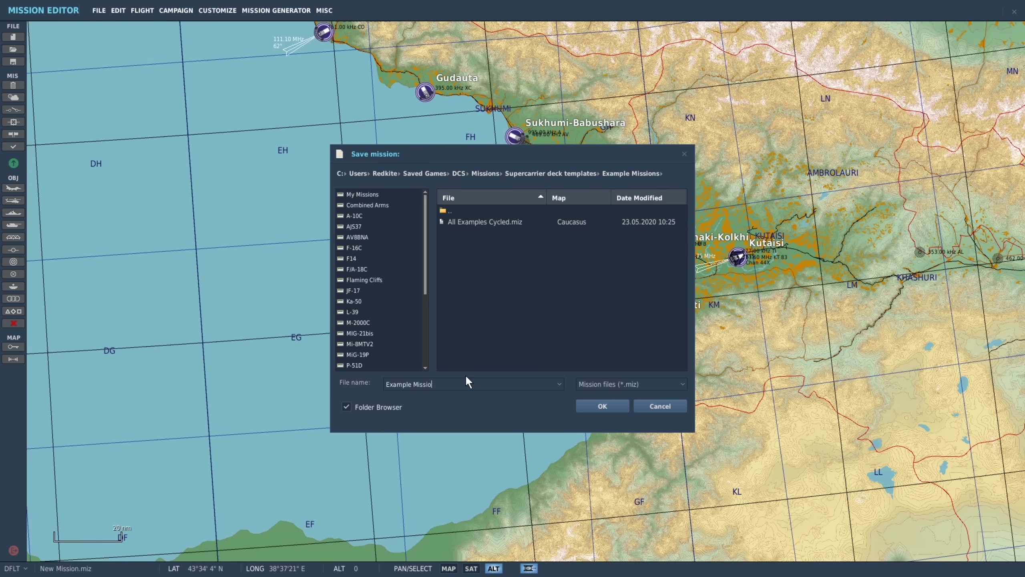
left_click(602, 406)
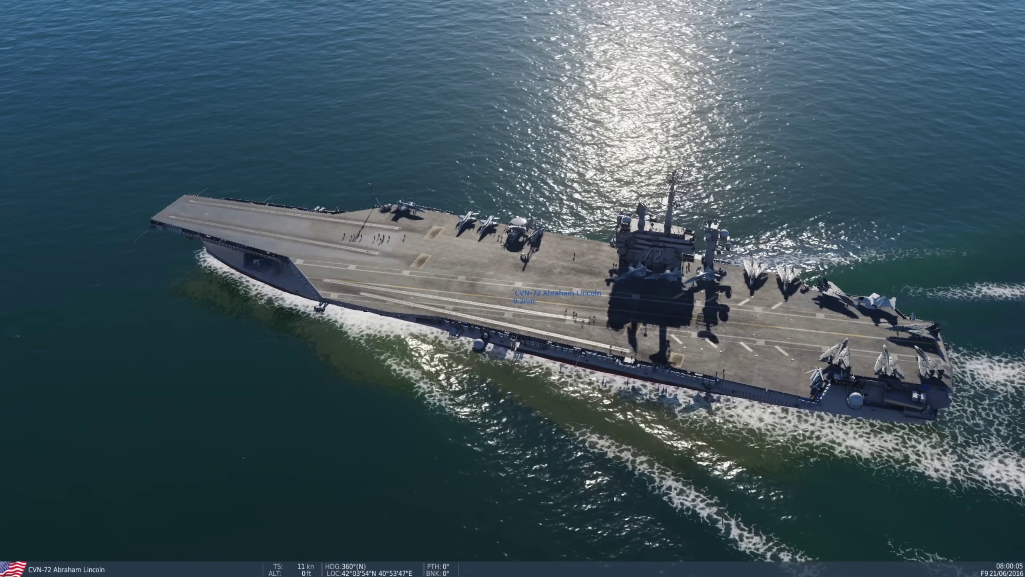
left_click(892, 223)
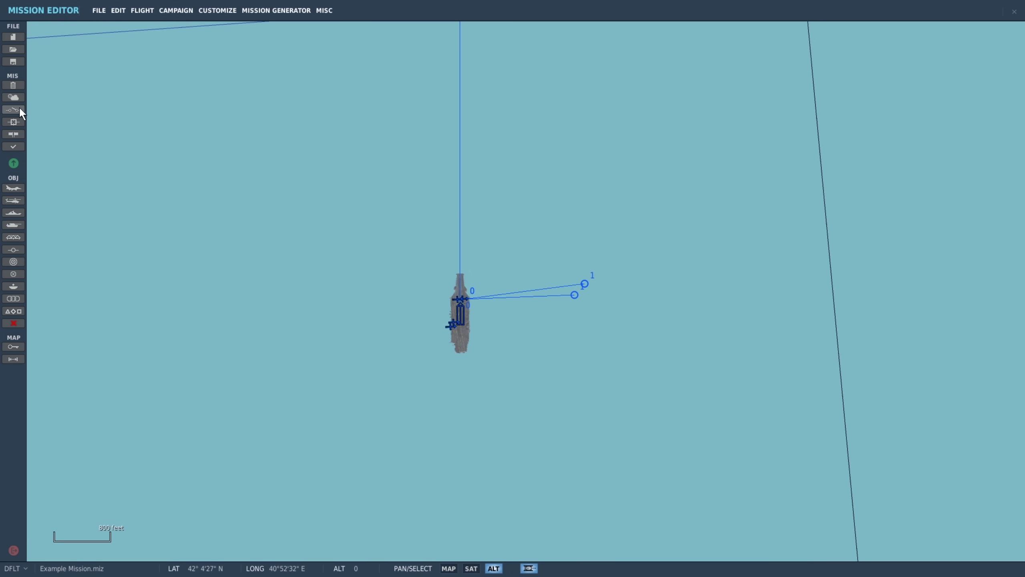
Step: Create a new trigger named 'Remove statics for landing'
left_click(18, 109)
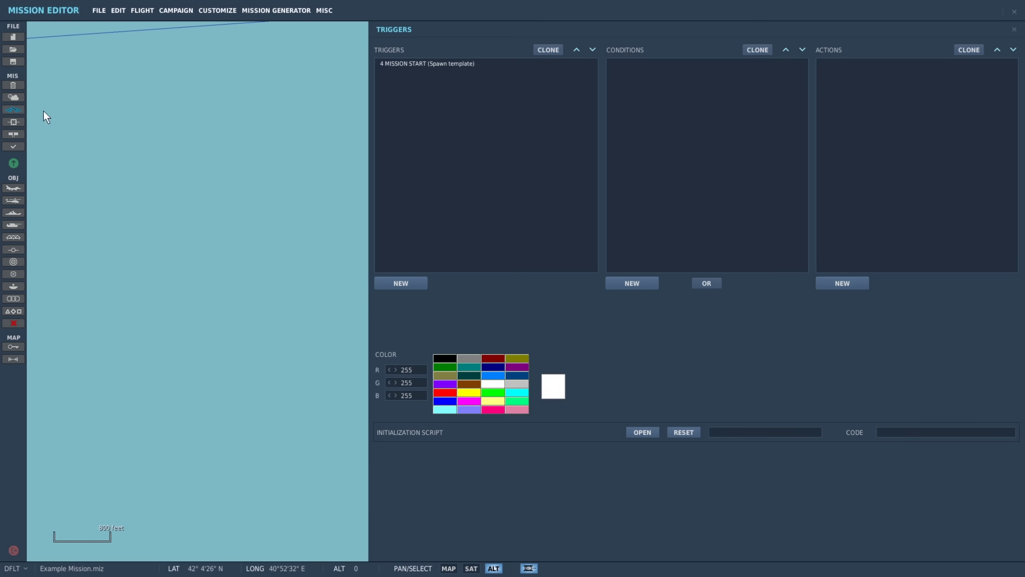
left_click(412, 282)
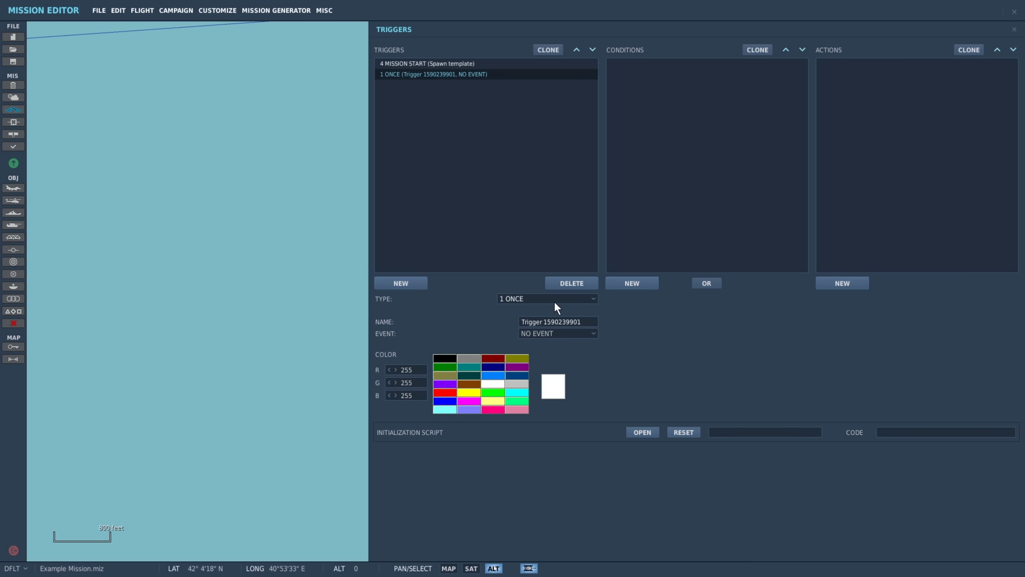
type("Remove statics for landing")
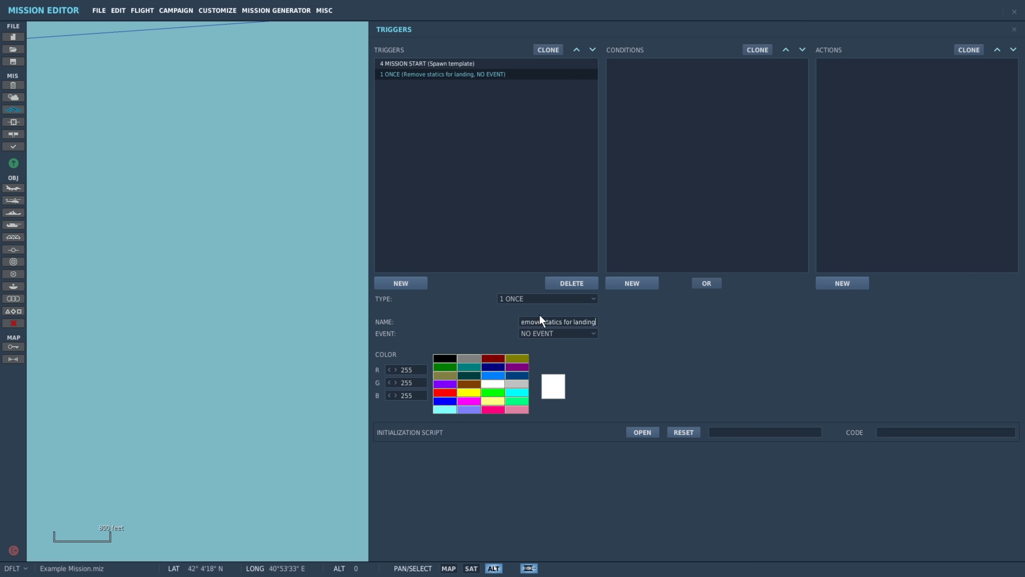
Step: Give it a TIME MORE condition of 540 seconds
left_click(630, 283)
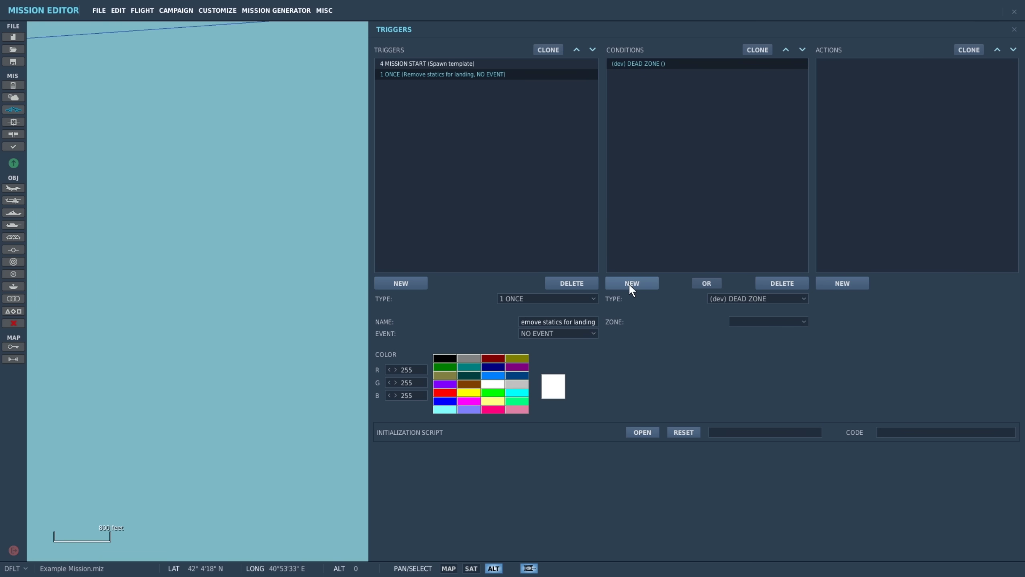
left_click(739, 299)
scroll(761, 329, "down", 10)
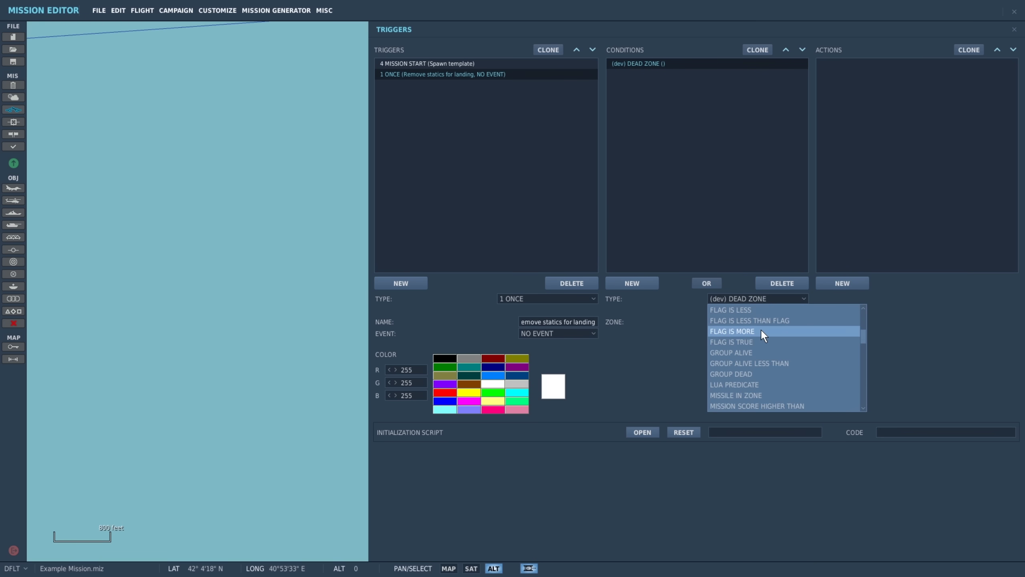
scroll(761, 329, "down", 1)
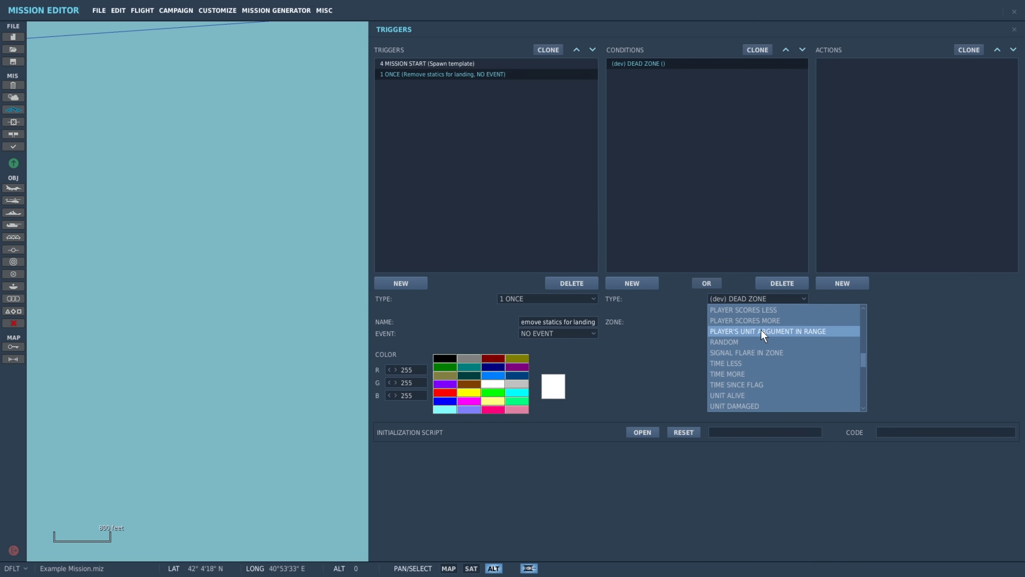
left_click(759, 374)
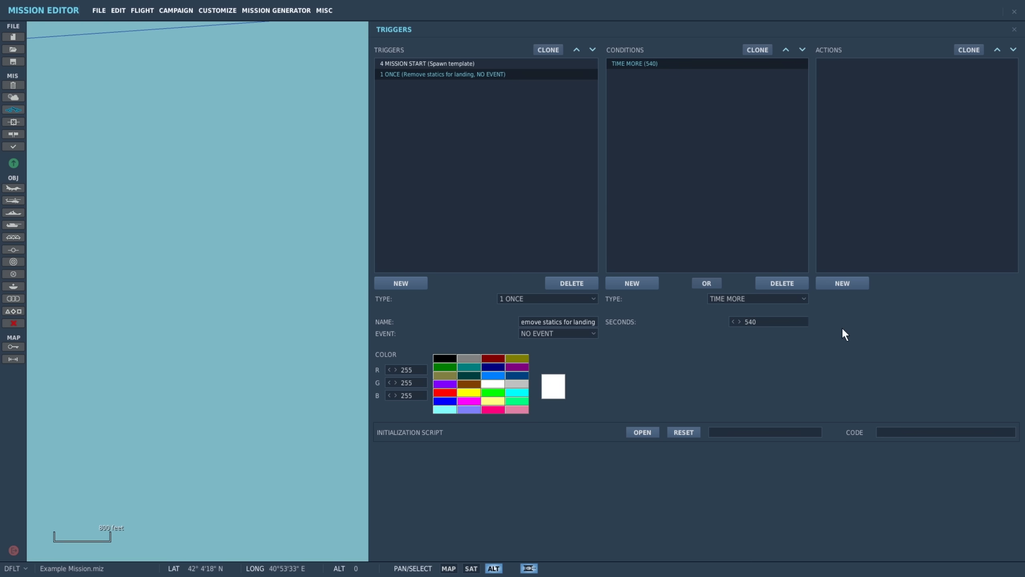
Step: Add a DO SCRIPT FILE action running SC Remove Mass Launch Statics
left_click(844, 284)
left_click(908, 302)
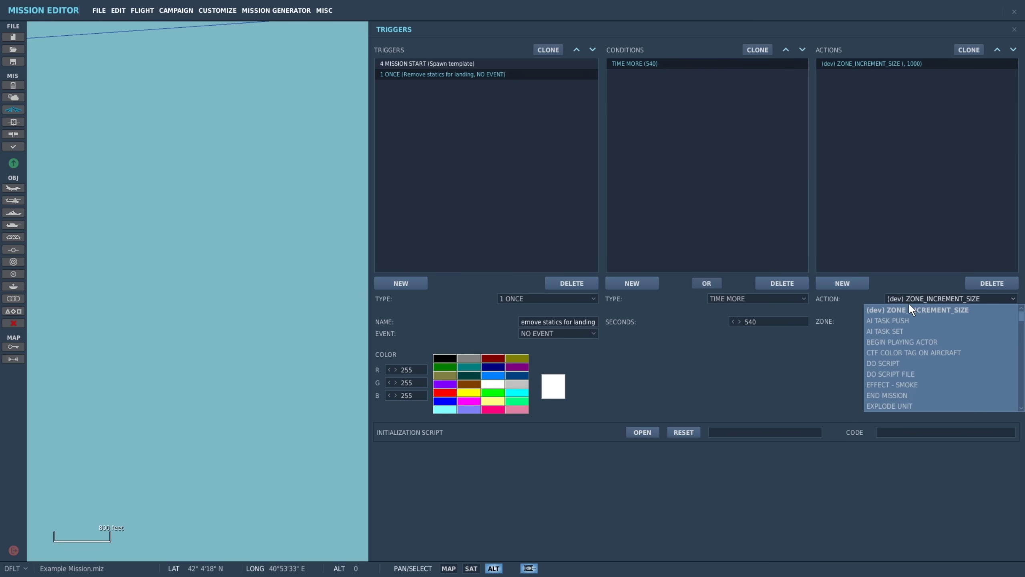
left_click(913, 374)
left_click(1000, 322)
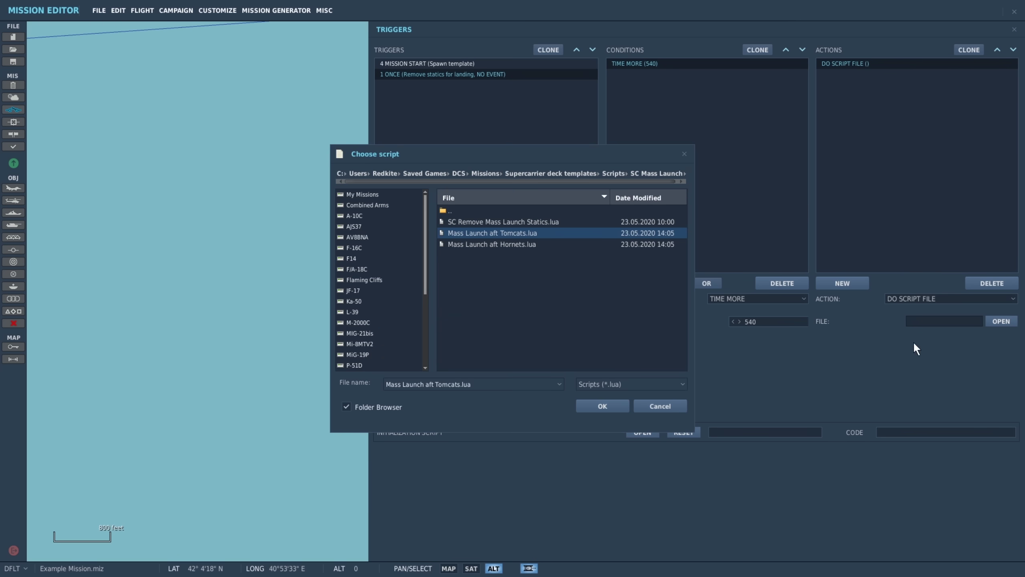
left_click(540, 220)
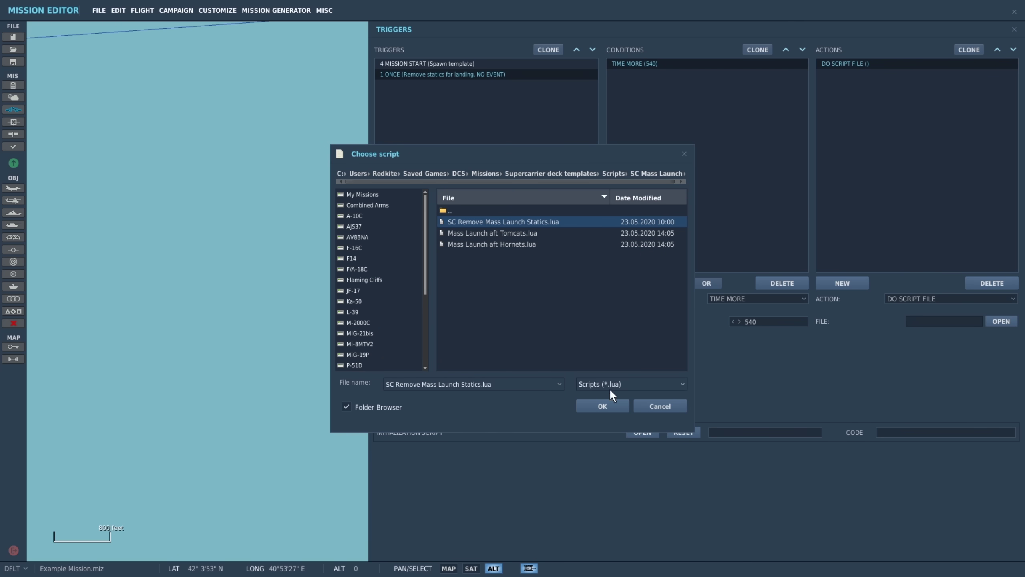
left_click(601, 405)
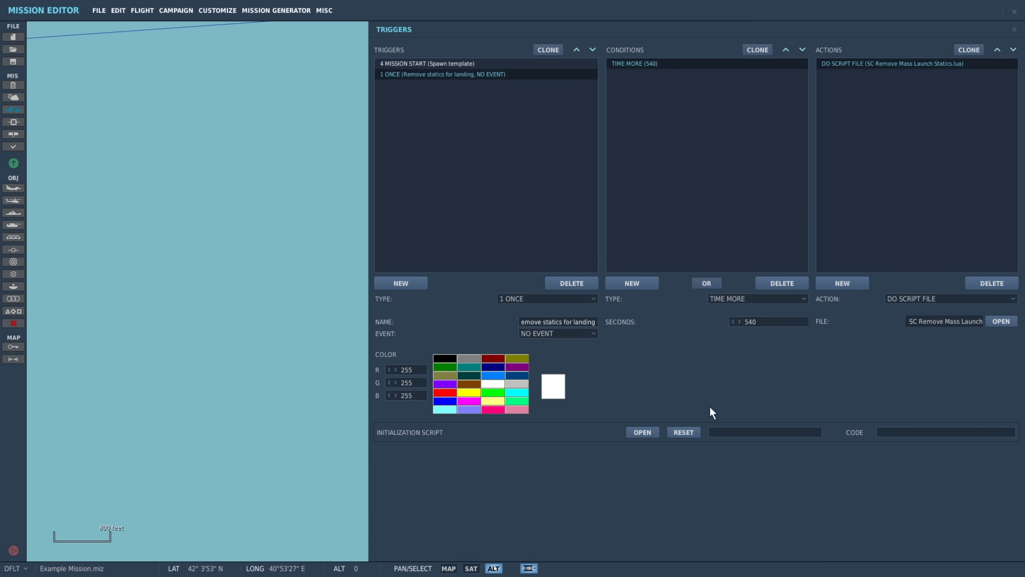
Step: Add a second script action running the SC 8 Spawns blocking-statics removal script
left_click(847, 283)
left_click(922, 298)
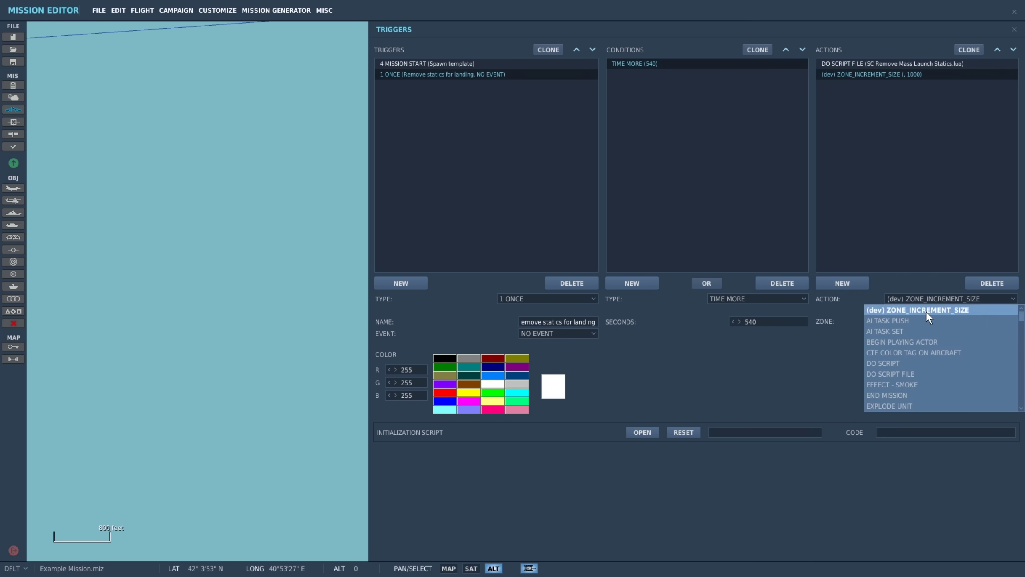
left_click(917, 375)
left_click(999, 321)
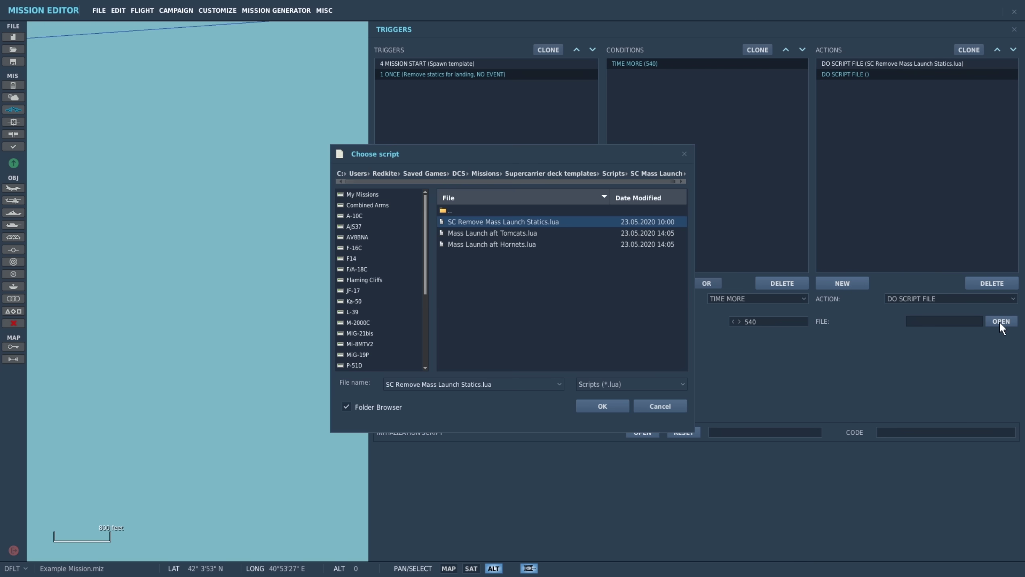
left_click(613, 173)
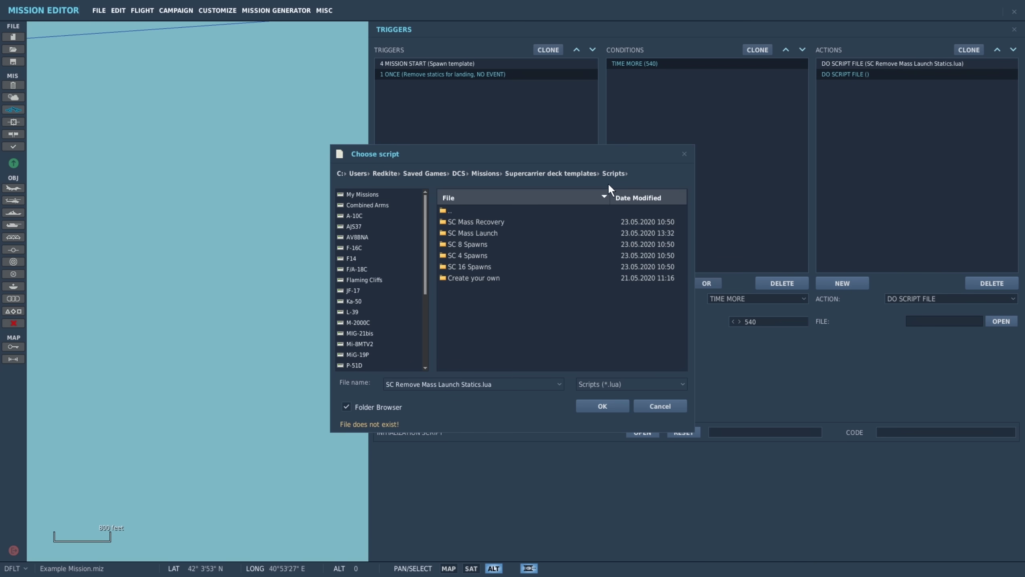
double_click(480, 243)
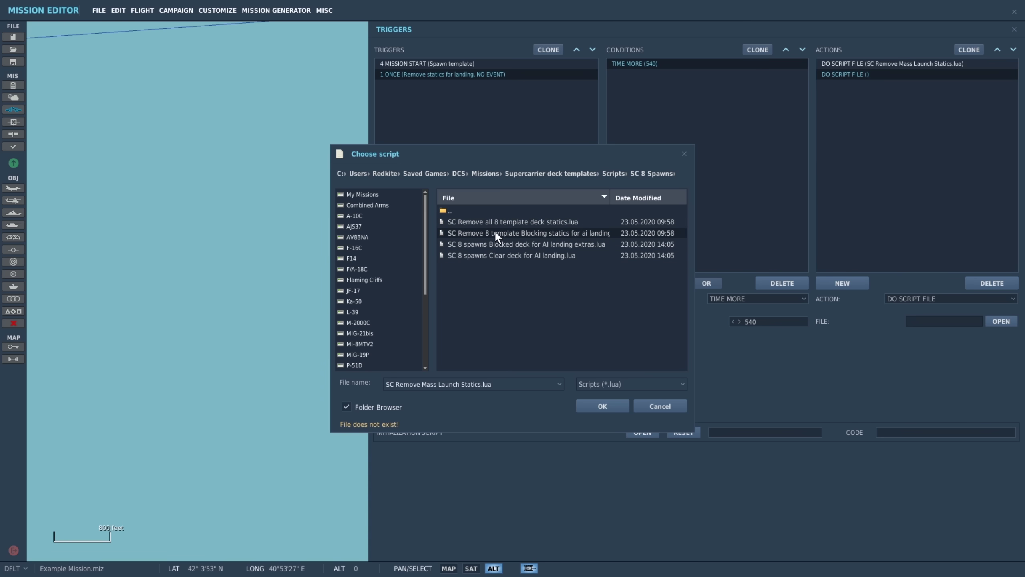
left_click(496, 233)
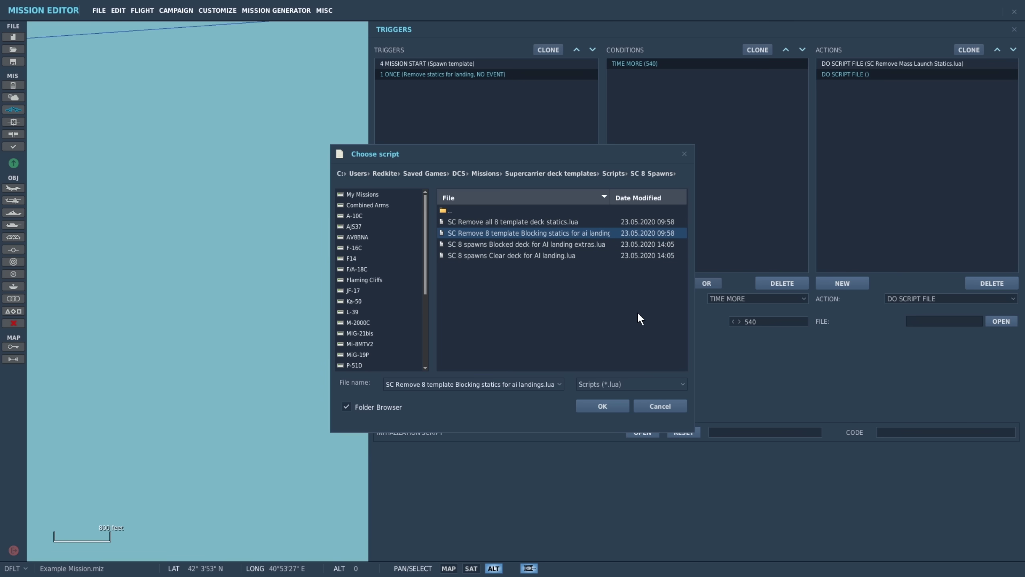
left_click(601, 406)
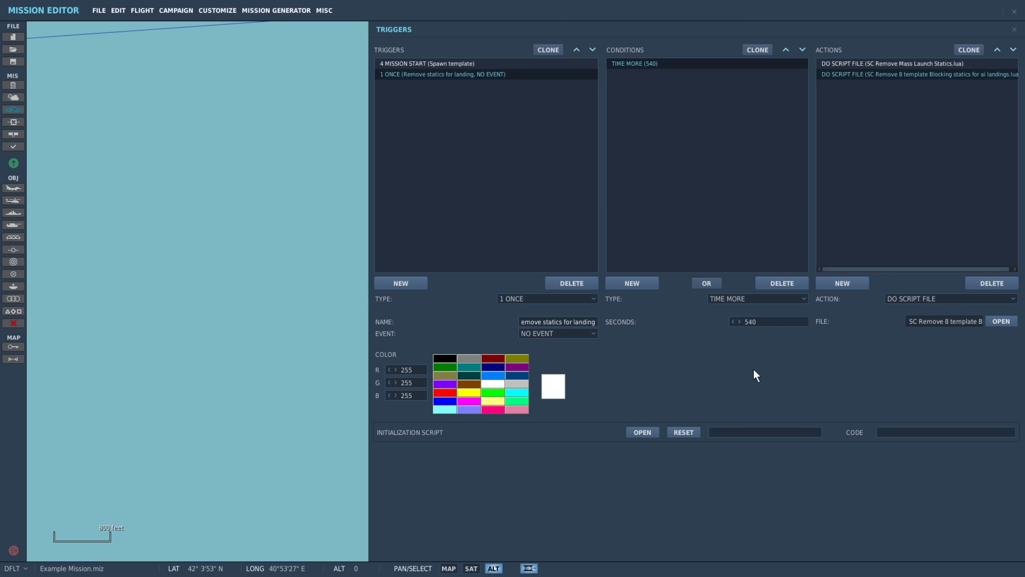
Step: Add a third script action running SC Mass Recovery Cat 1 Tomcats
left_click(842, 283)
left_click(904, 299)
left_click(922, 355)
left_click(1002, 321)
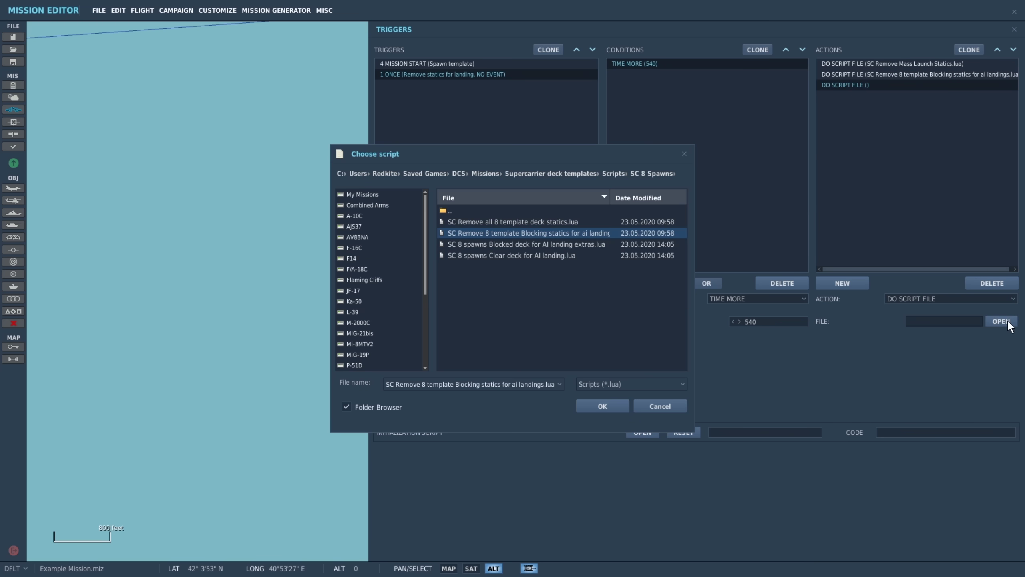
double_click(577, 224)
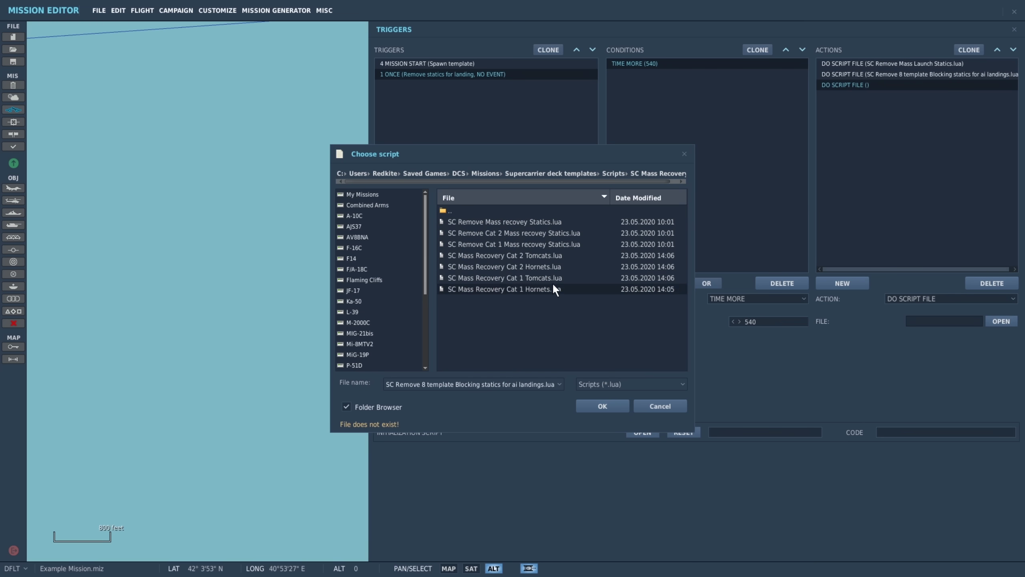
left_click(553, 279)
left_click(601, 406)
Step: Add a fourth script action running SC Mass Recovery Cat 2 Hornets.lua
left_click(862, 284)
left_click(897, 299)
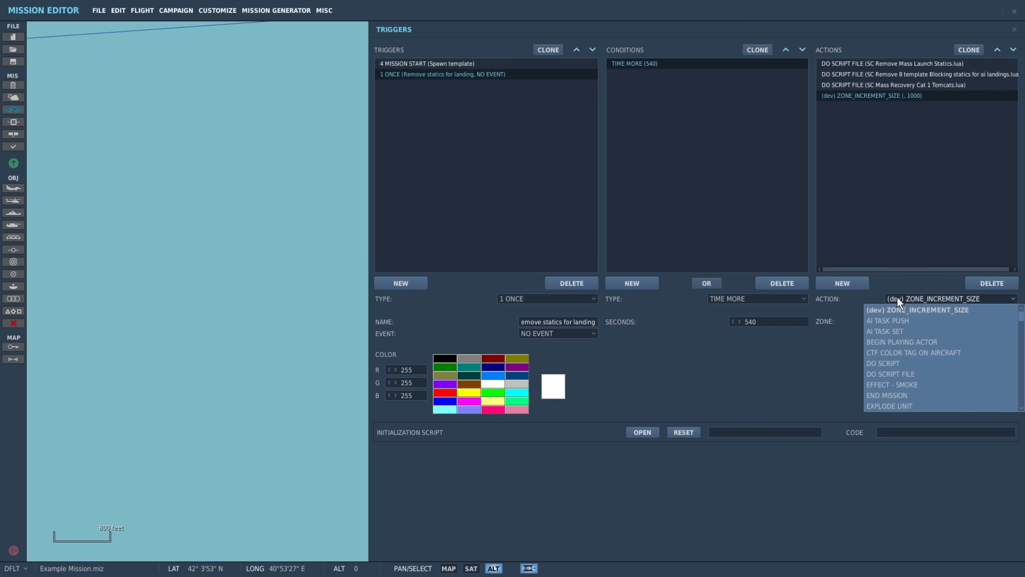
left_click(985, 350)
left_click(554, 268)
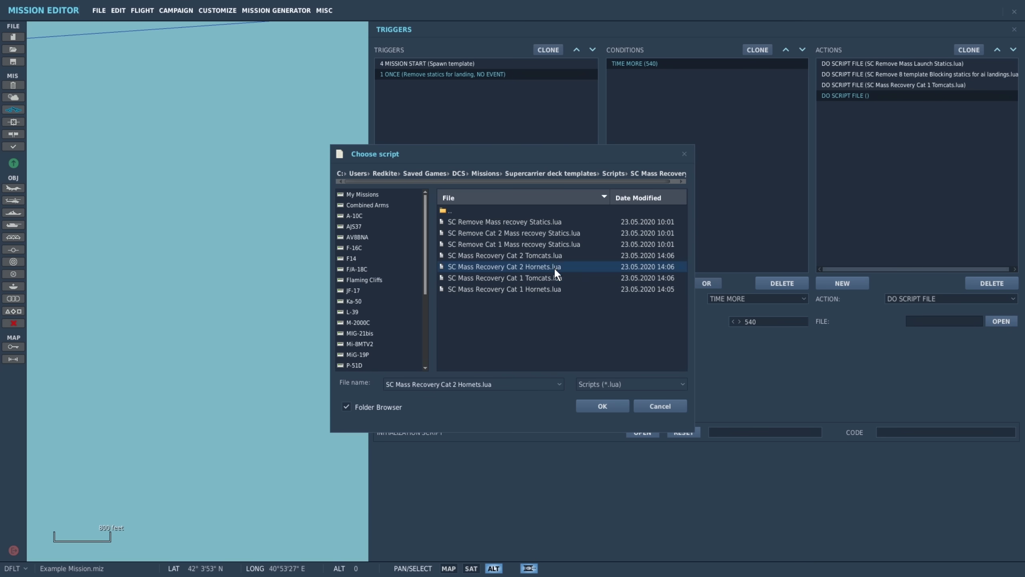
left_click(611, 402)
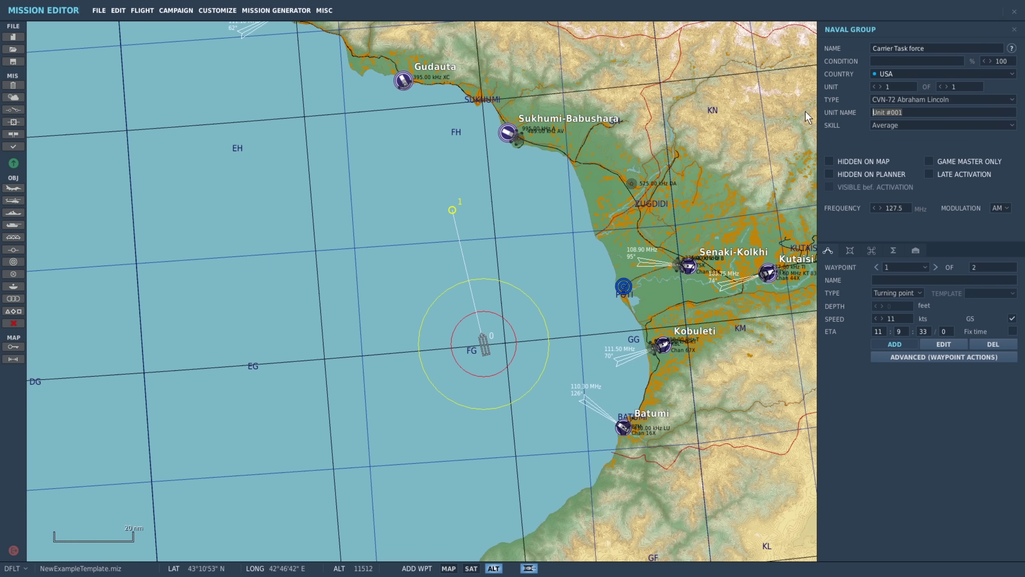
Step: Make an escort unit an Oliver Hazard Perry class frigate
left_click(969, 99)
scroll(944, 178, "down", 3)
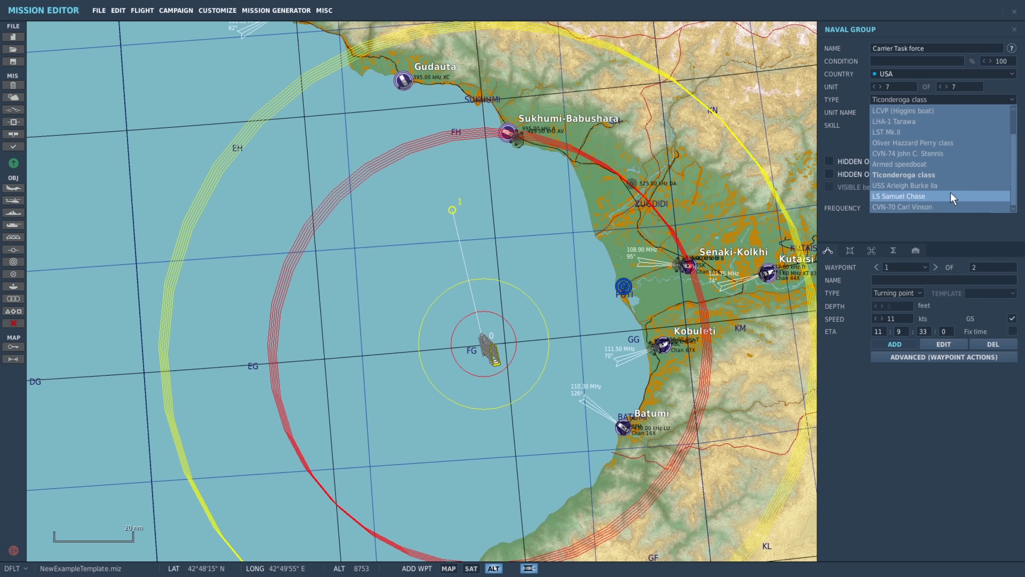
left_click(949, 196)
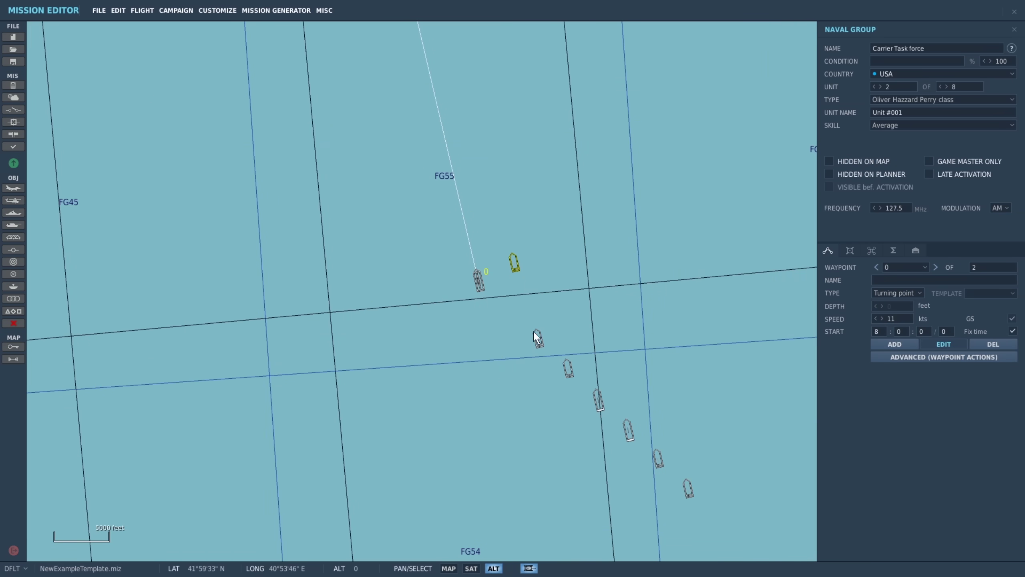
left_click(569, 380)
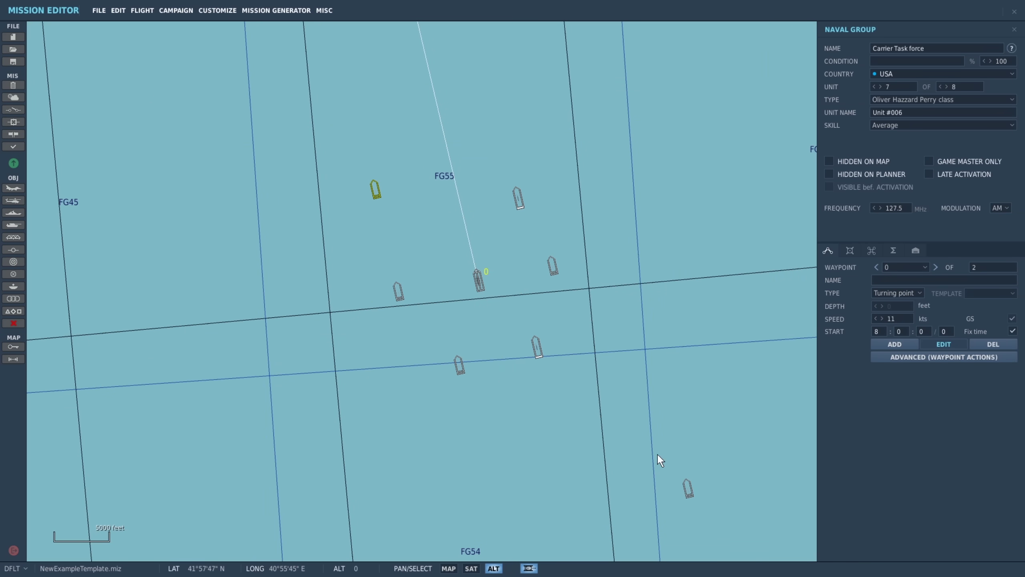
Step: Park three static F/A-18C Lot 20 Hornets on the carrier deck
left_click(398, 208)
scroll(476, 267, "up", 10)
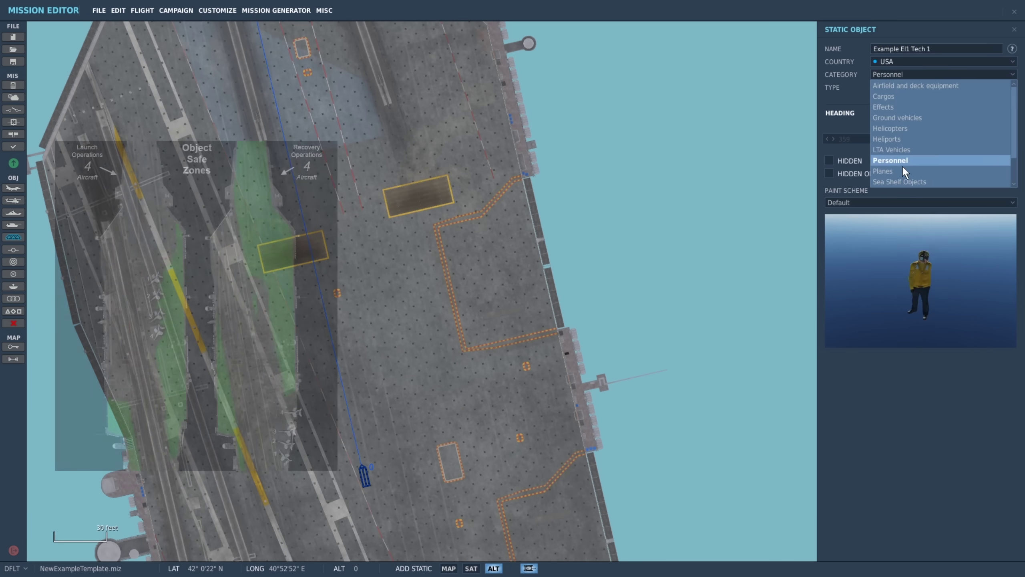
left_click(906, 172)
left_click(940, 87)
left_click(908, 129)
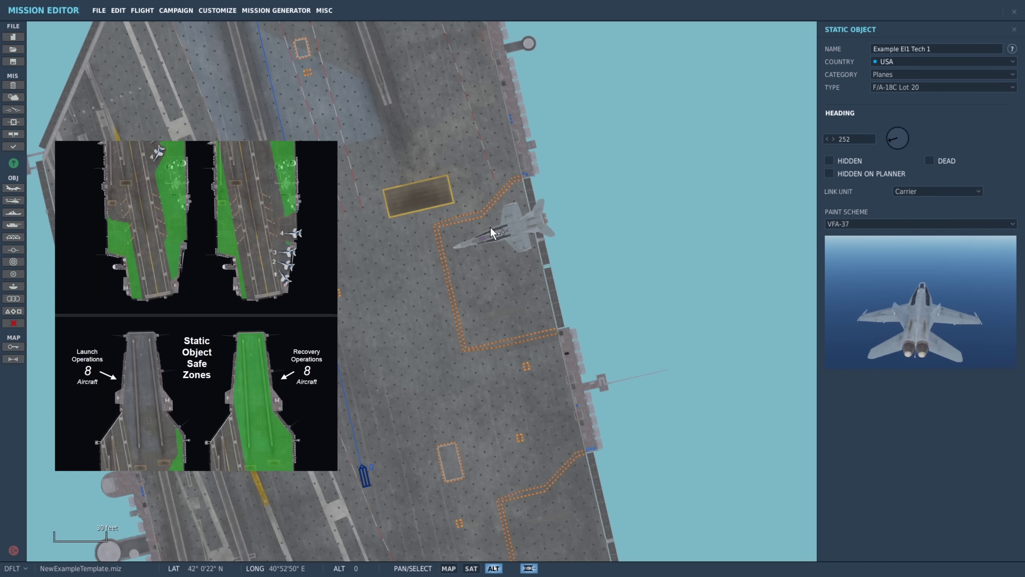
left_click(520, 304)
left_click(379, 295)
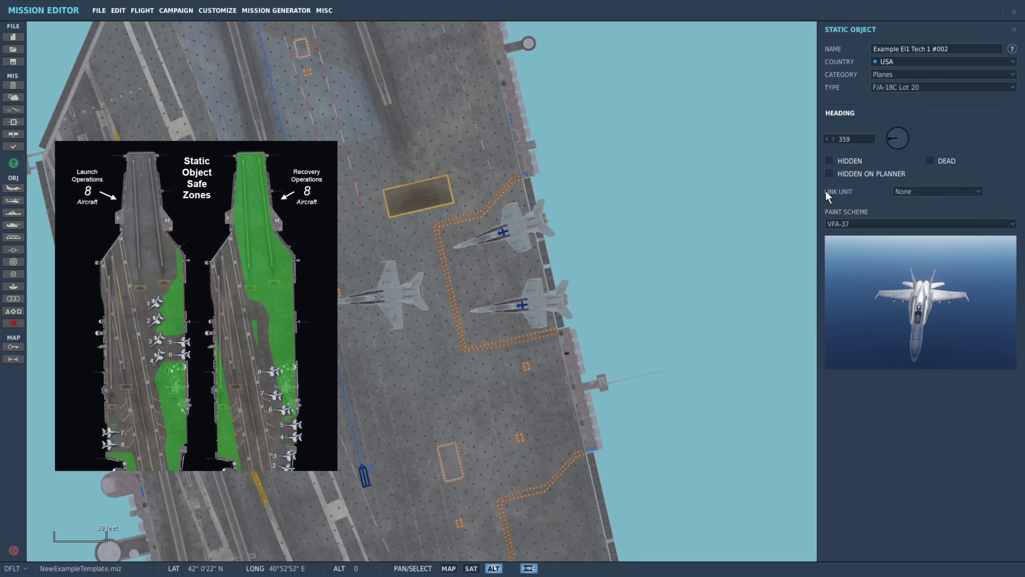
Step: Place a Carrier Technician on deck with the yellow paint scheme
scroll(489, 266, "up", 3)
left_click(928, 88)
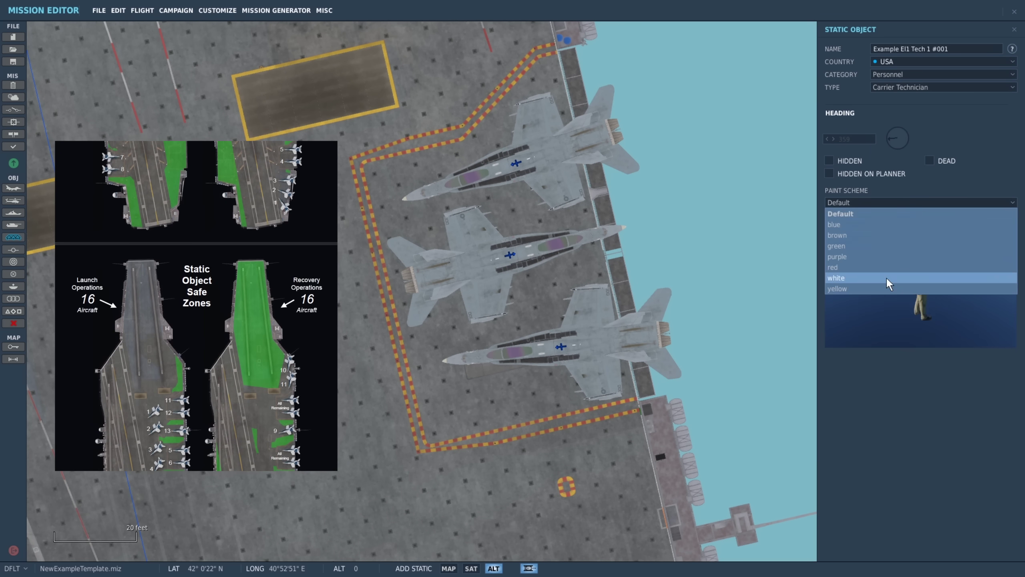
left_click(886, 277)
left_click(920, 224)
left_click(916, 217)
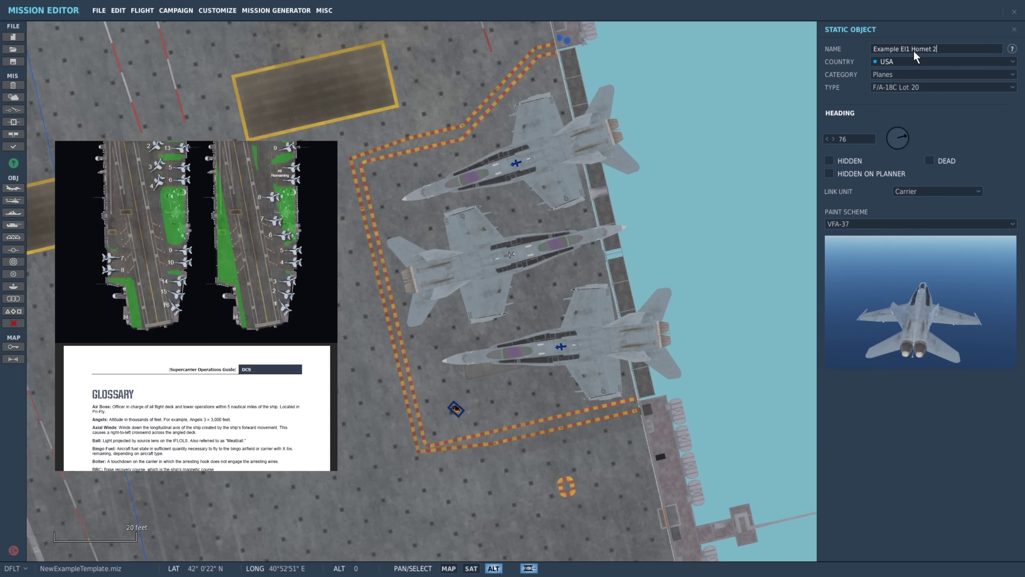
left_click(456, 409)
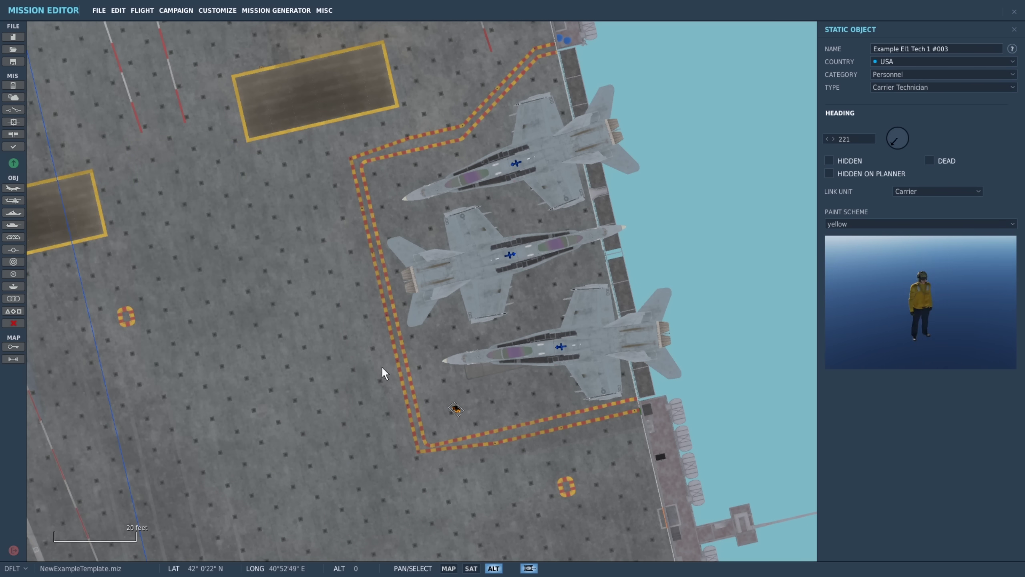
scroll(374, 286, "down", 3)
scroll(414, 304, "up", 2)
left_click(402, 299)
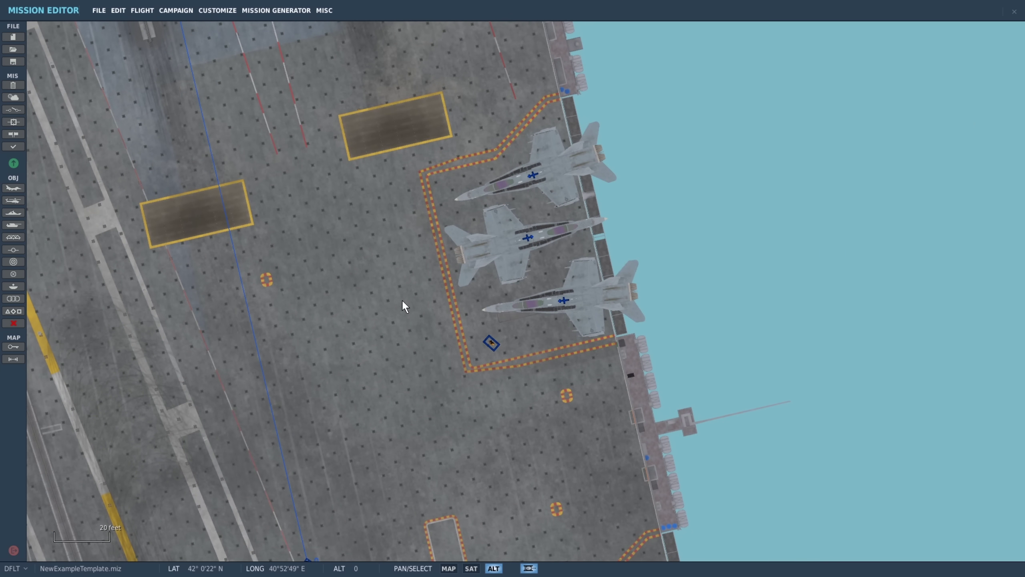
Step: Save the mission and list its 12 units sorted by ascending unit ID
left_click(100, 11)
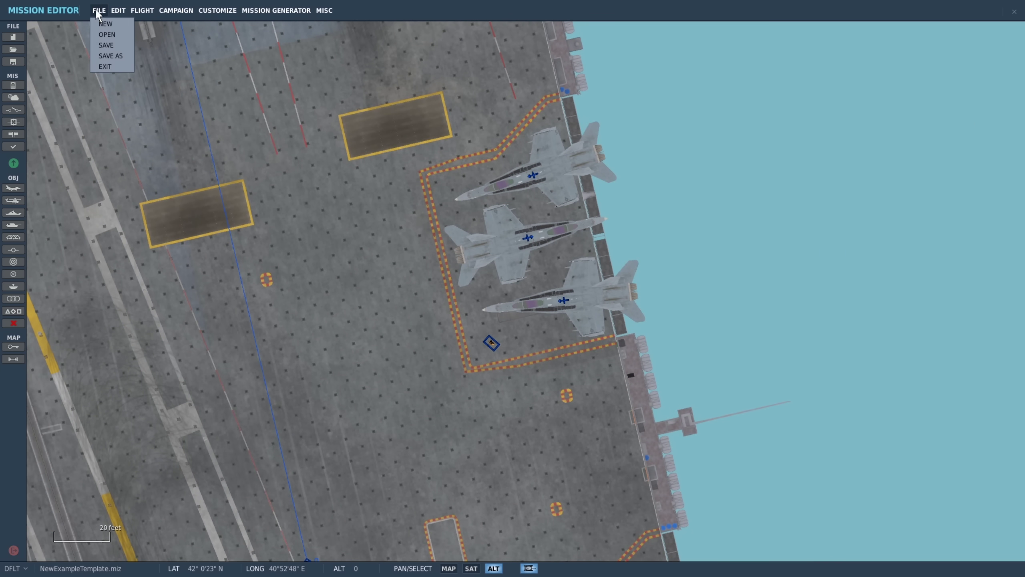
left_click(107, 44)
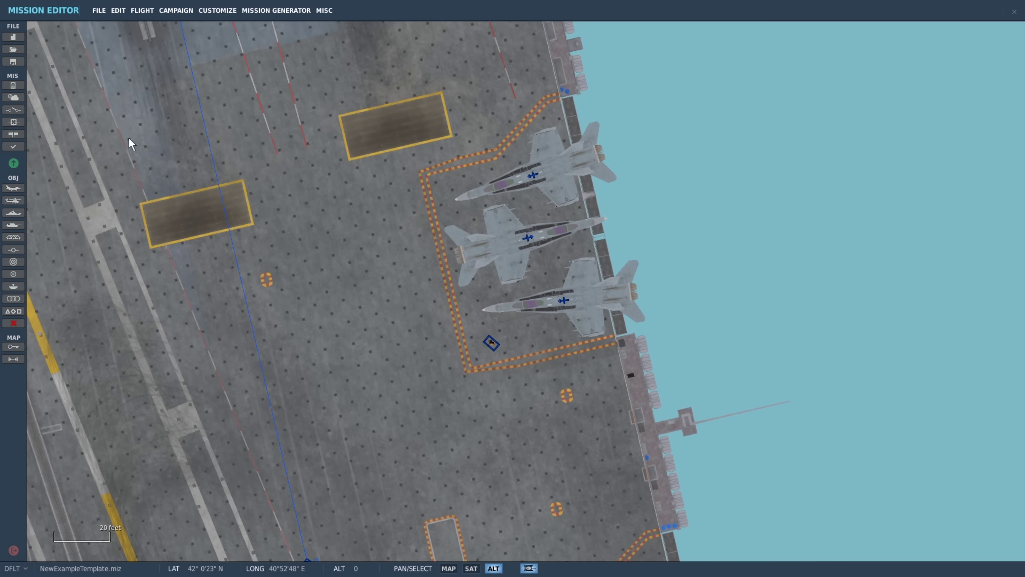
left_click(13, 311)
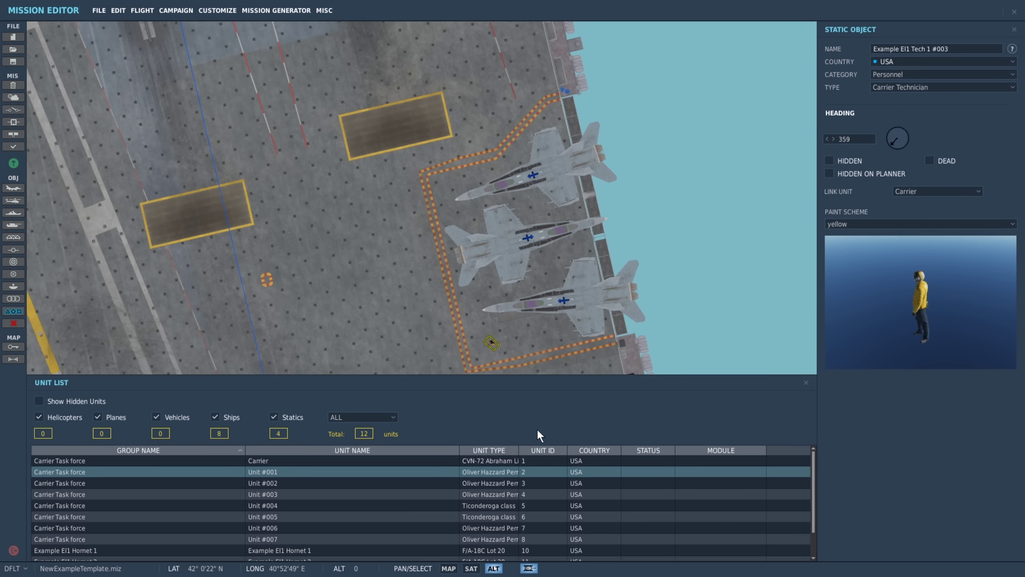
left_click(540, 448)
left_click(547, 450)
left_click(554, 451)
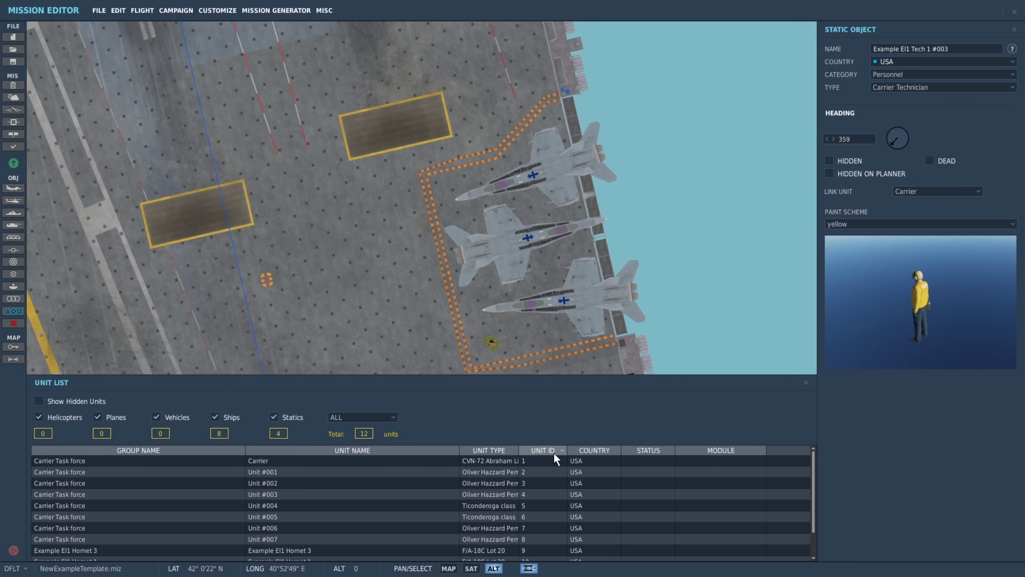
Step: Select Example El1 Hornet 3 and bring up a file browser at the upper left
left_click(537, 550)
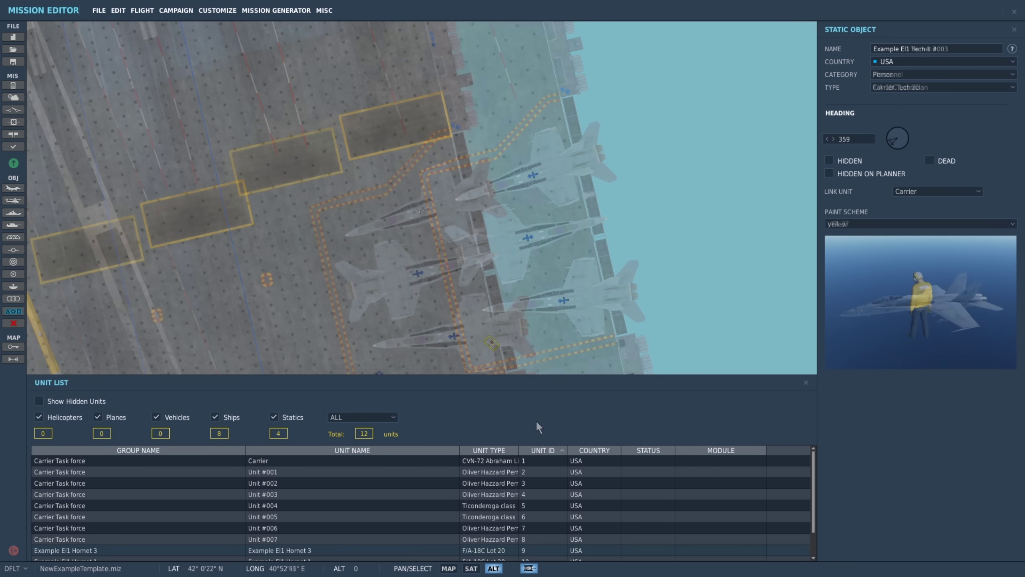
key("alt+Tab")
left_click_drag(402, 82, 223, 51)
Step: Create an 'Example Template' folder inside Supercarrier deck templates > Scripts
double_click(199, 214)
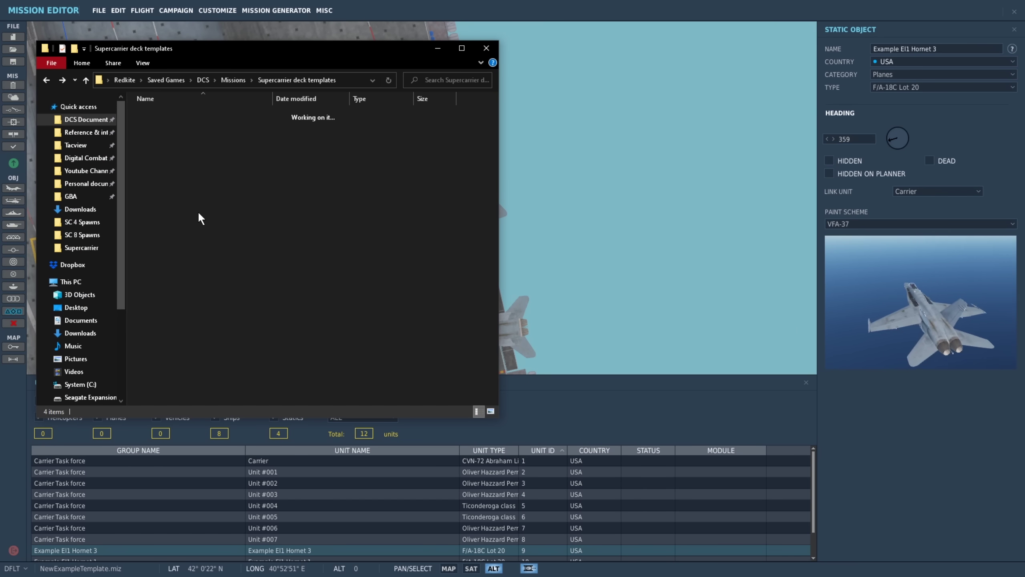
double_click(195, 138)
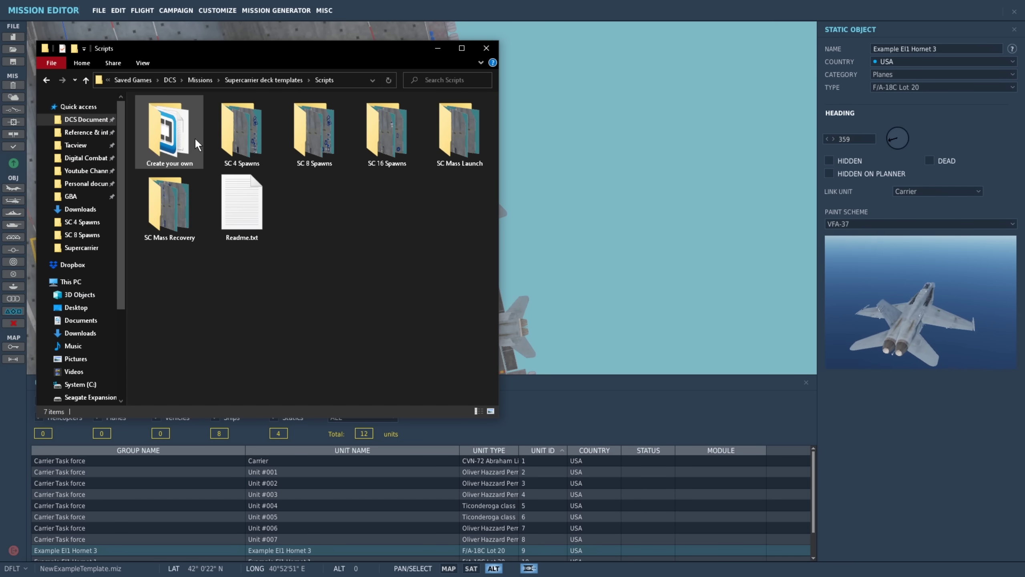
right_click(291, 214)
mouse_move(373, 352)
left_click(460, 356)
type("E")
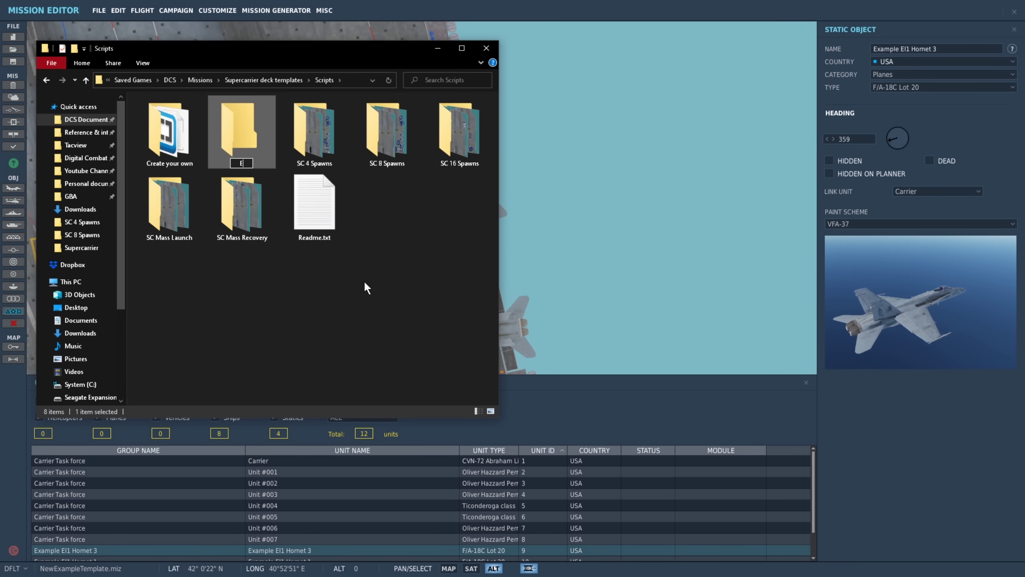
type("xample")
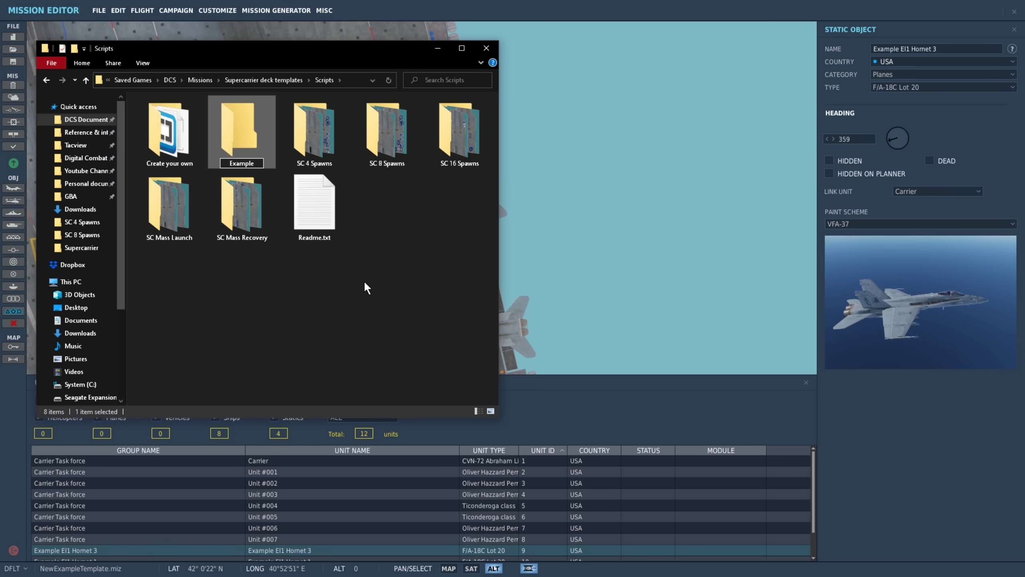
type(" Template")
key("Return")
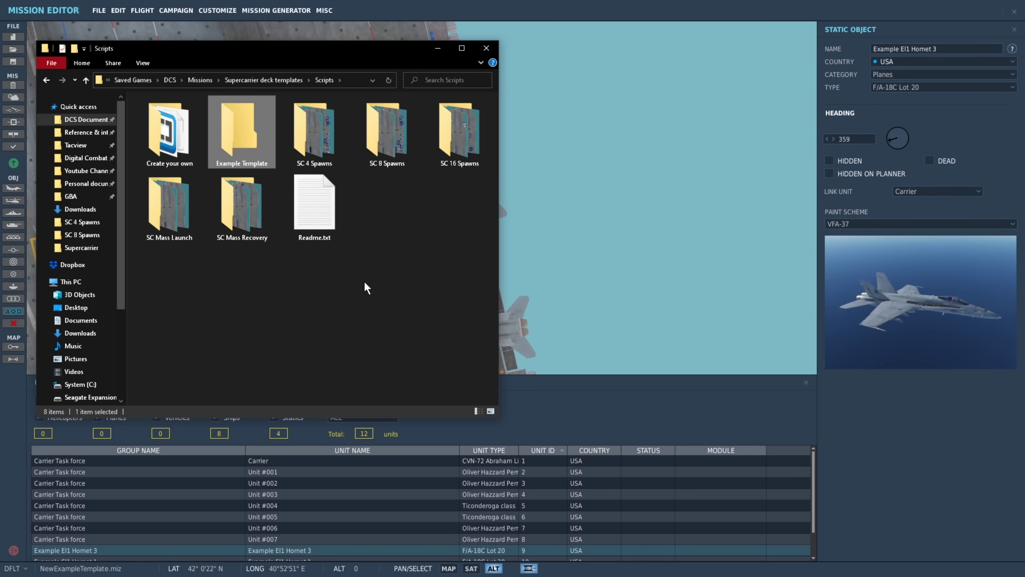
Step: Inside Example Template, create an empty text file named Example.lua
double_click(247, 154)
right_click(255, 158)
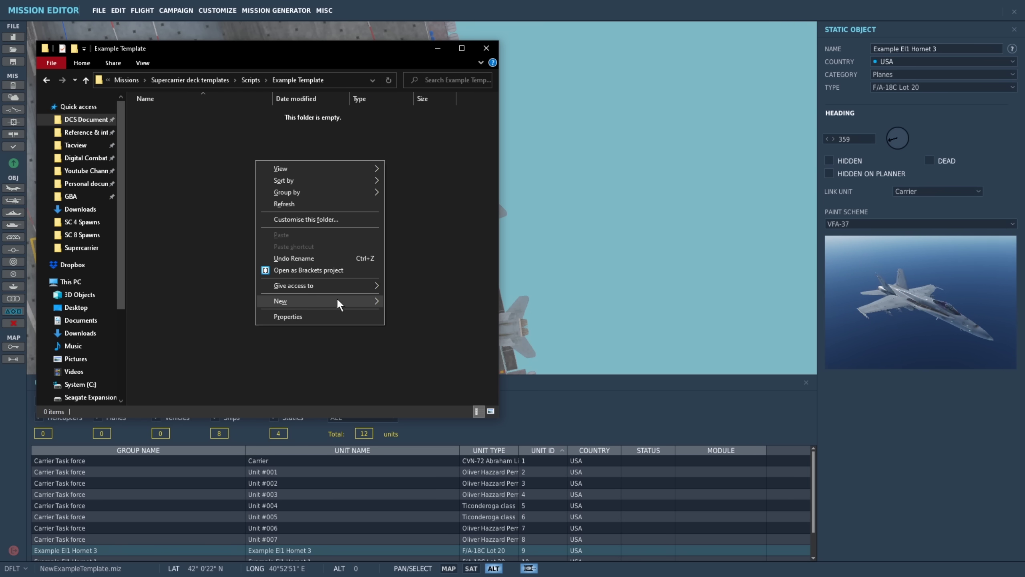
mouse_move(330, 303)
left_click(416, 435)
type("E")
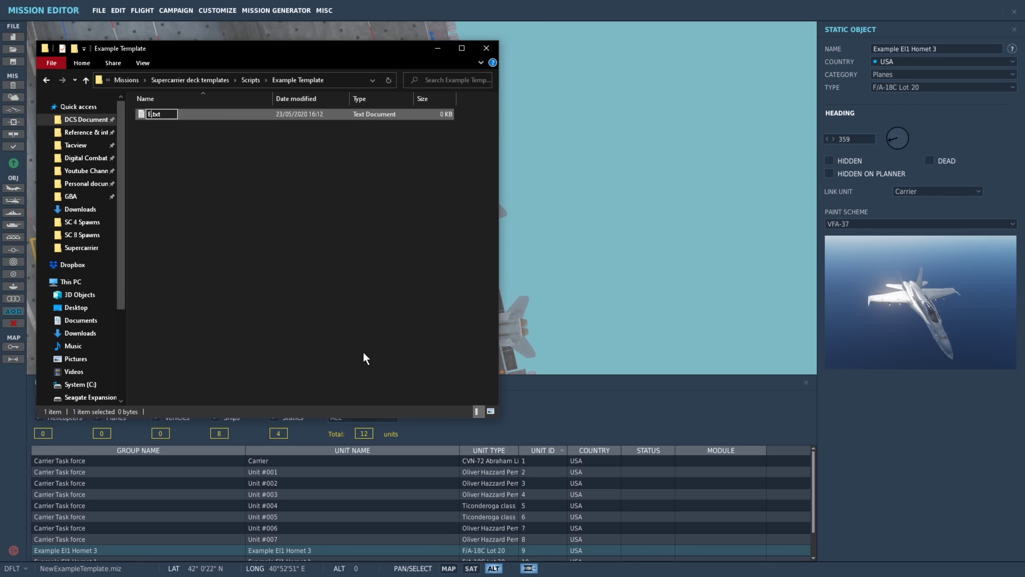
type("xample.")
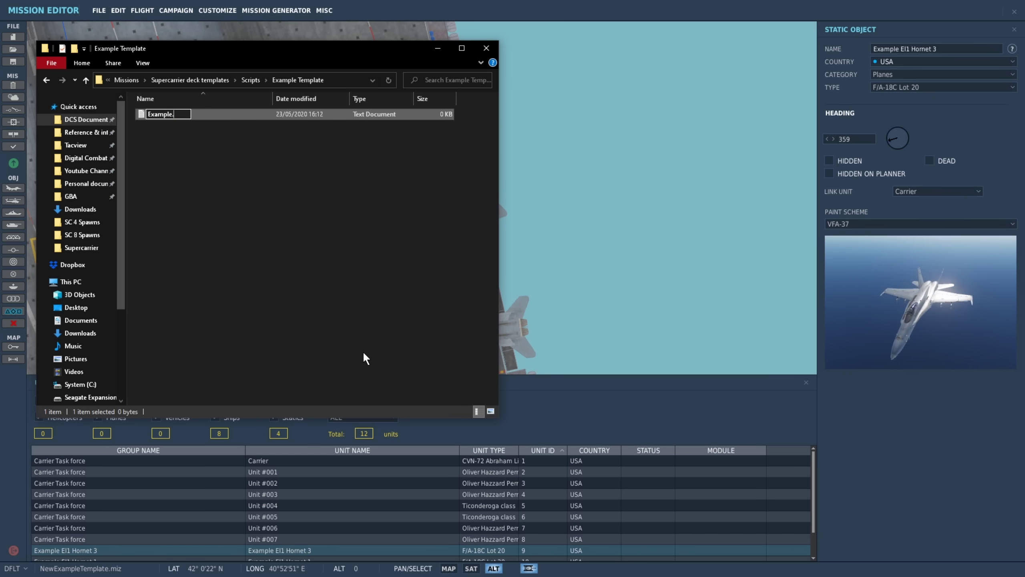
type("lua")
key("Return")
key("Return")
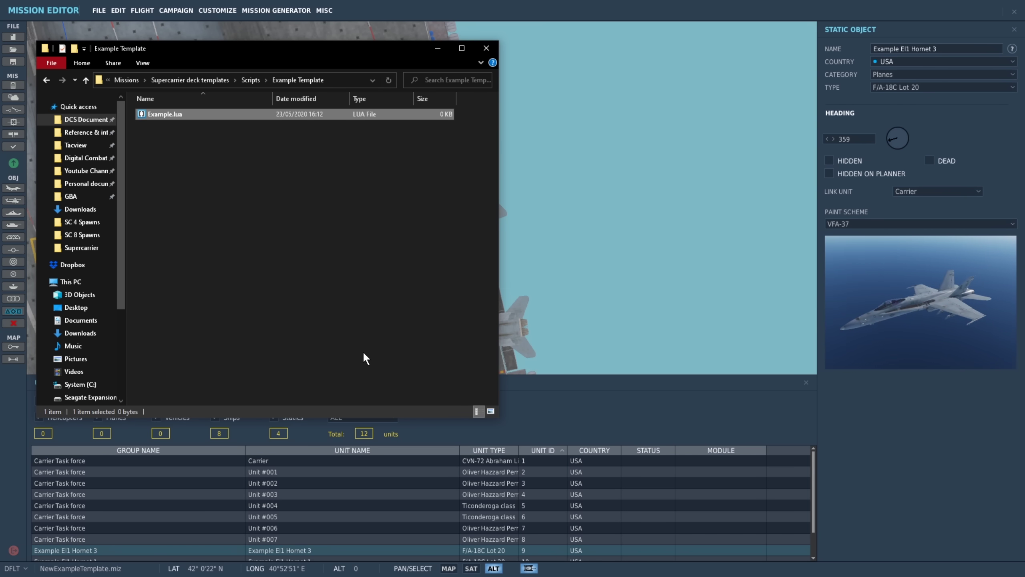
Step: Open Example.lua, then Template spawn example.lua from Create your own, in Brackets
double_click(161, 114)
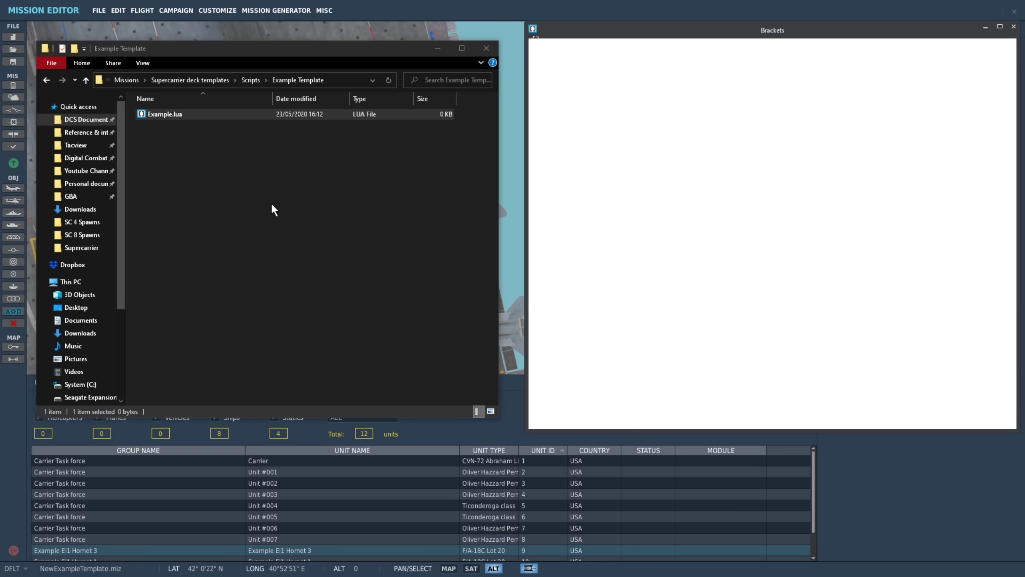
left_click(252, 79)
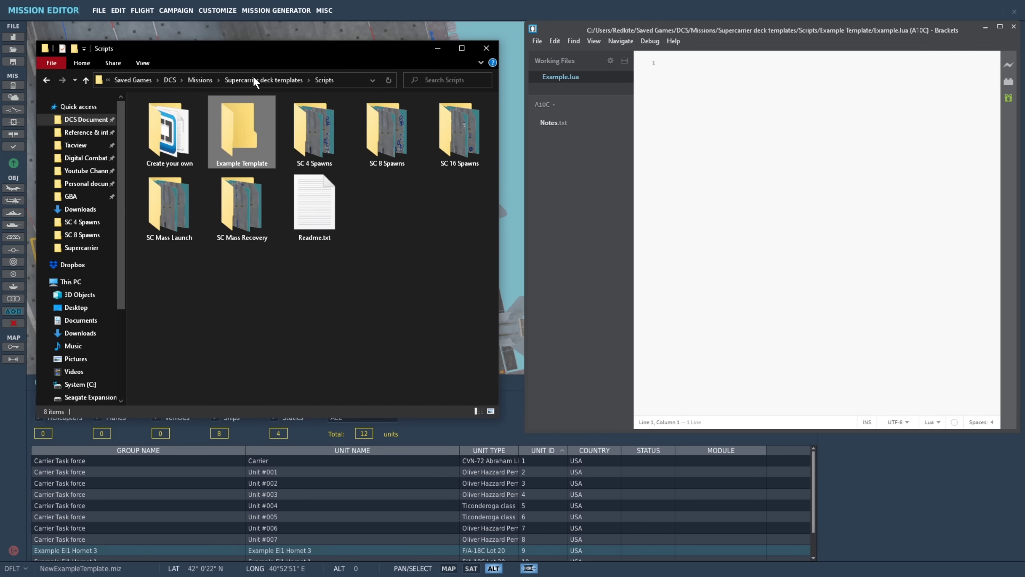
double_click(186, 150)
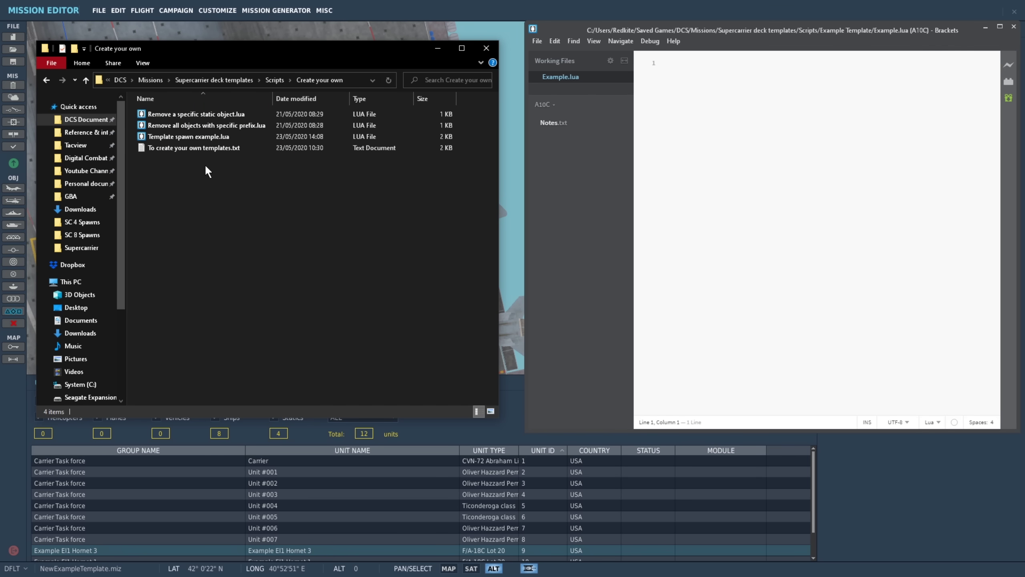
double_click(210, 135)
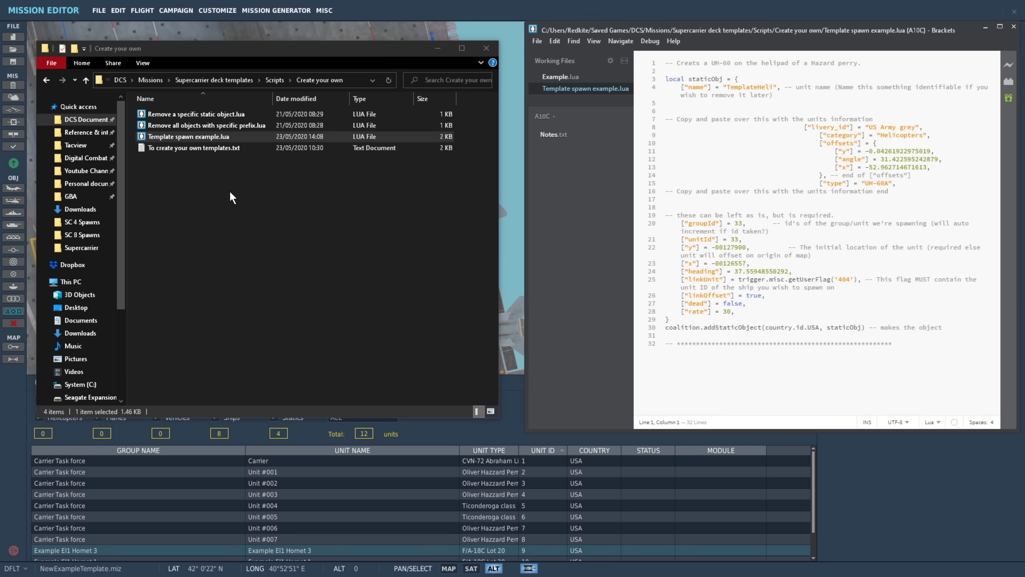
Step: Navigate up three folder levels to the Missions folder
left_click(86, 80)
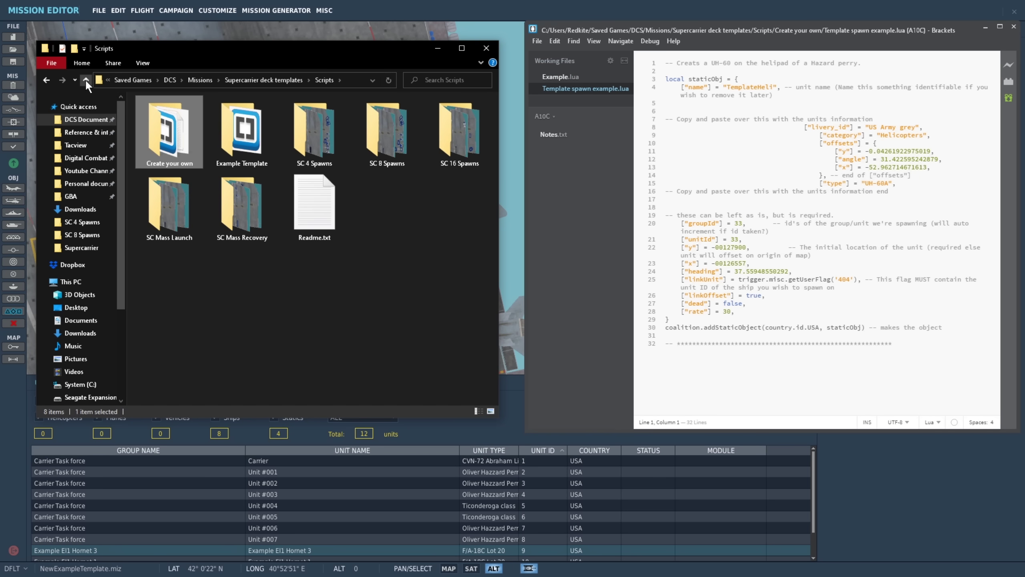
left_click(85, 80)
left_click(86, 80)
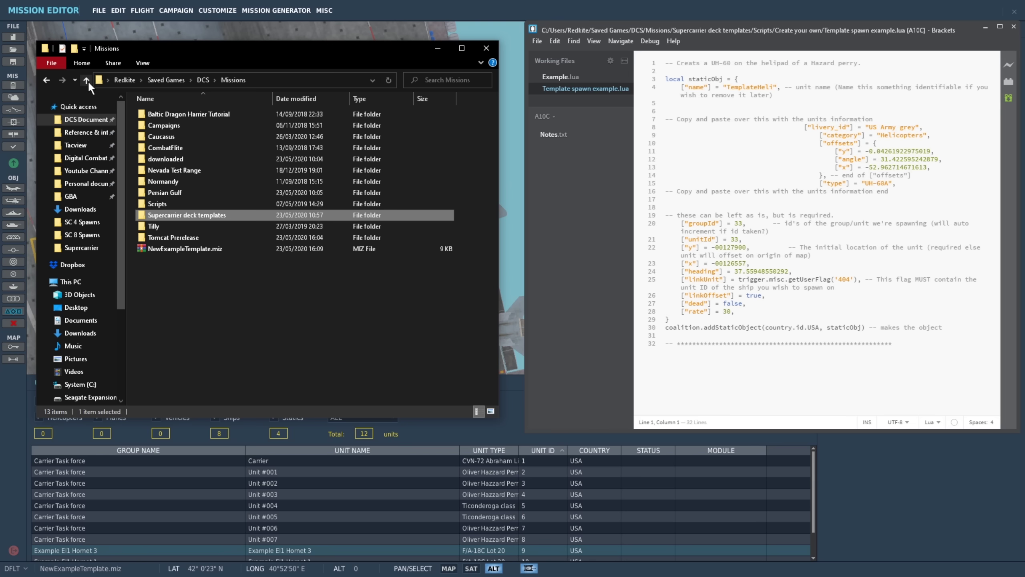
Step: Open NewExampleTemplate.miz in WinRAR, dismiss the trial notice, and select its mission file
right_click(199, 248)
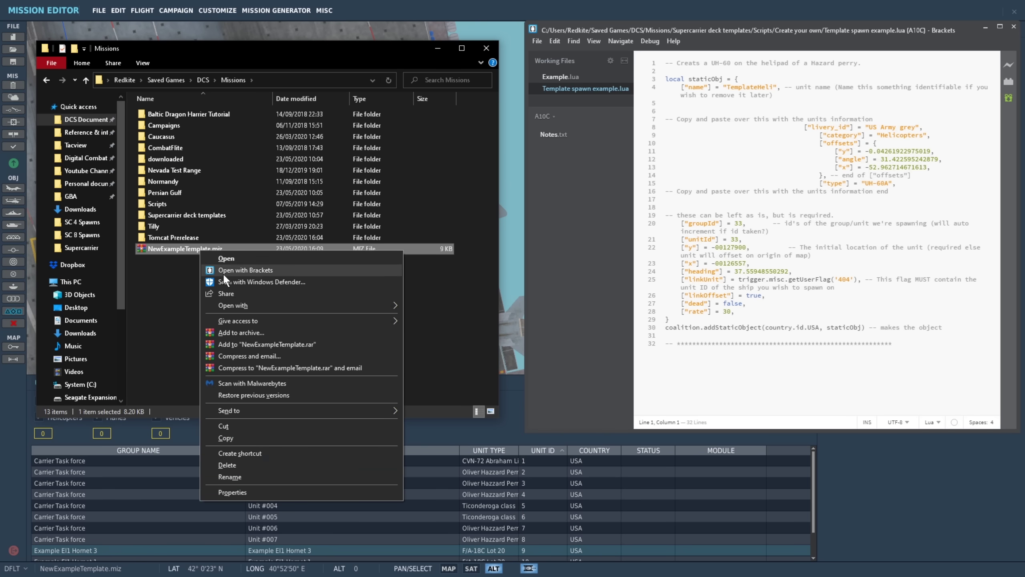
mouse_move(246, 308)
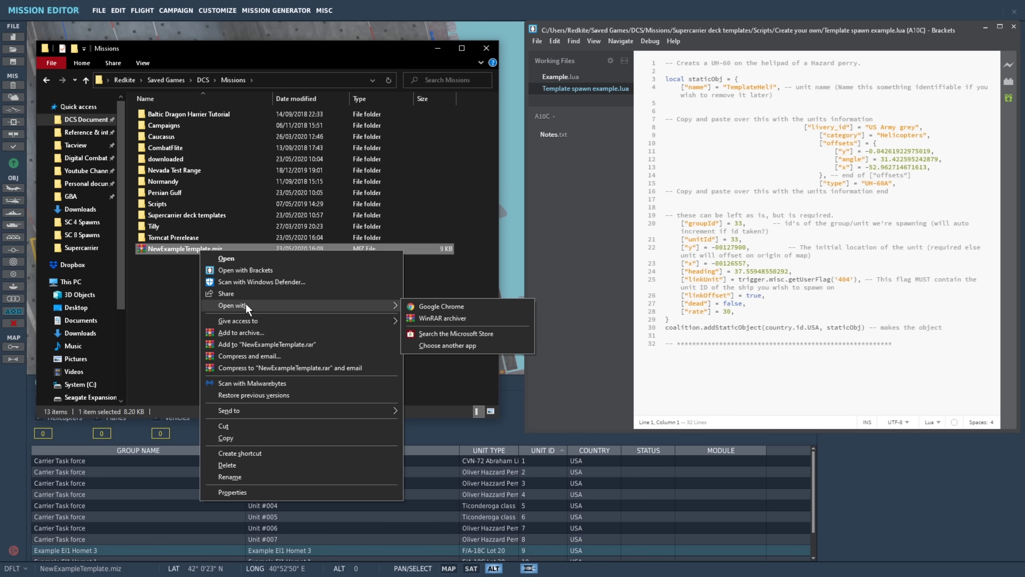
left_click(465, 316)
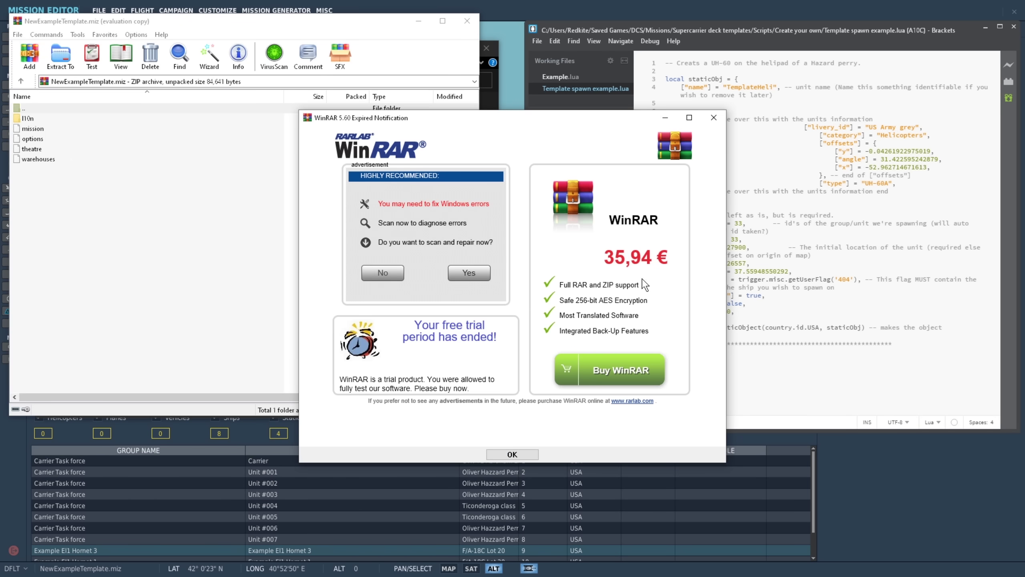
left_click(714, 117)
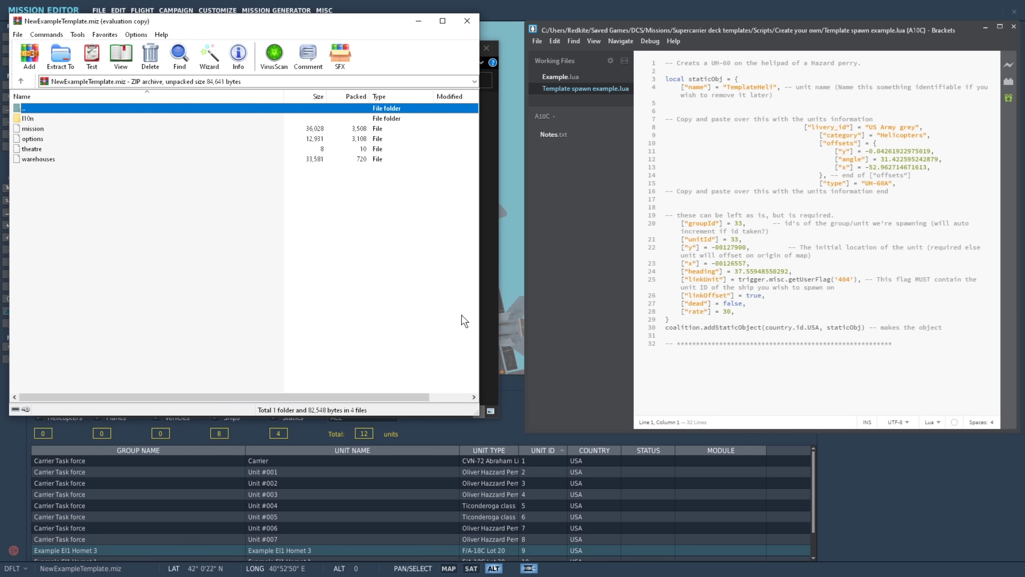
left_click(148, 132)
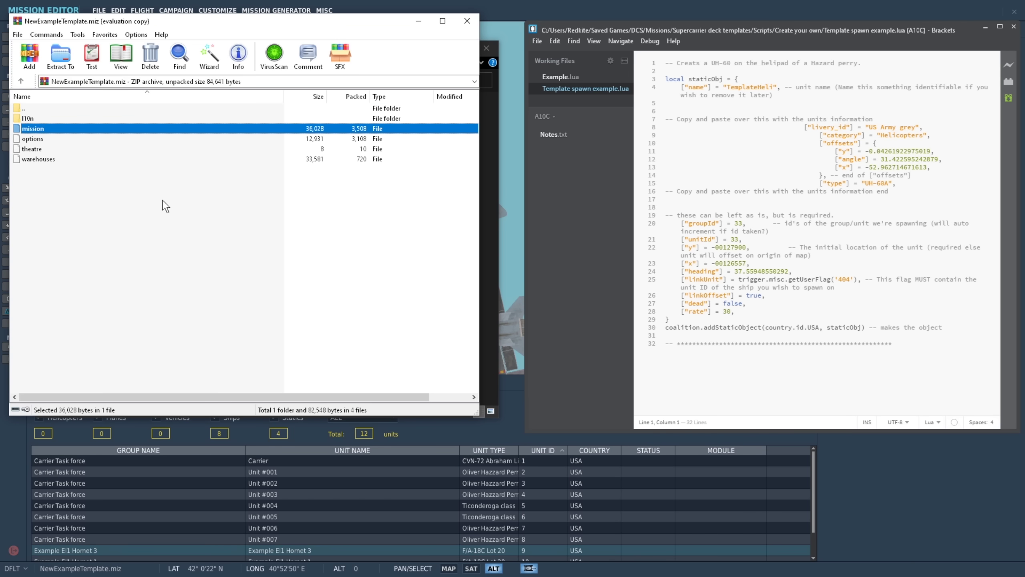
Step: View the mission file's Lua text and find the static FA-18C_hornet entry with unitId 9
double_click(123, 129)
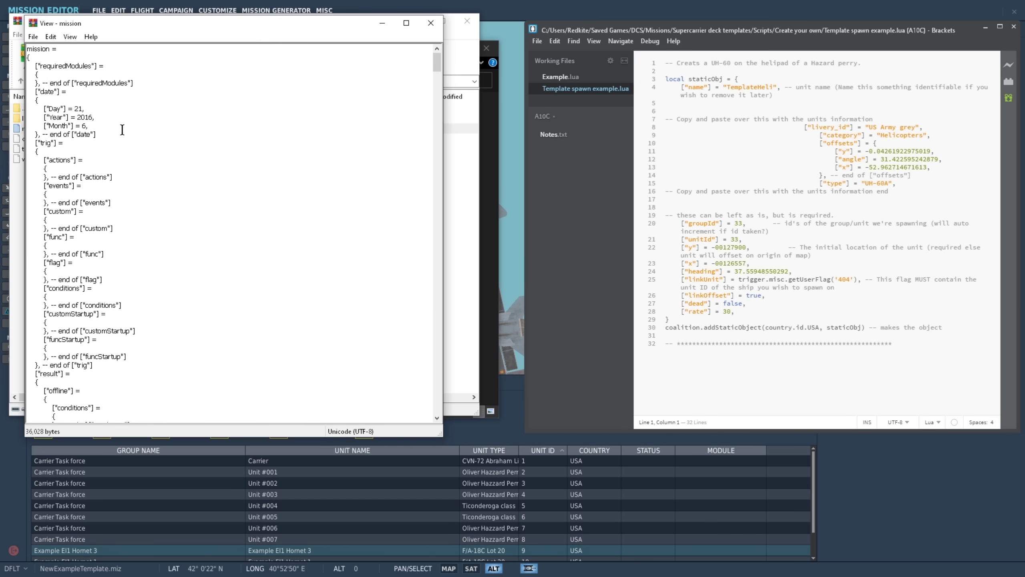
left_click_drag(438, 63, 428, 123)
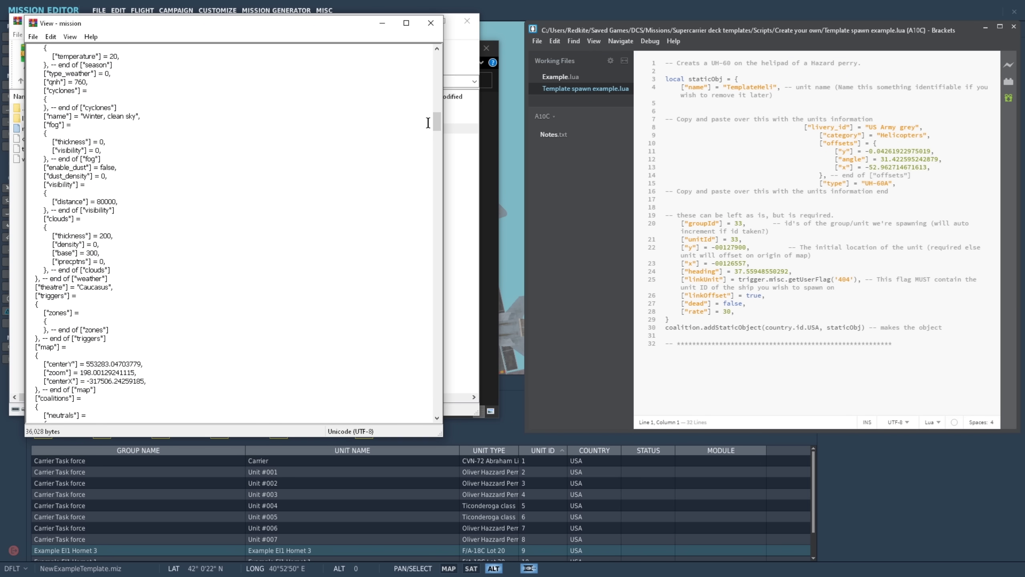
key("ctrl+f")
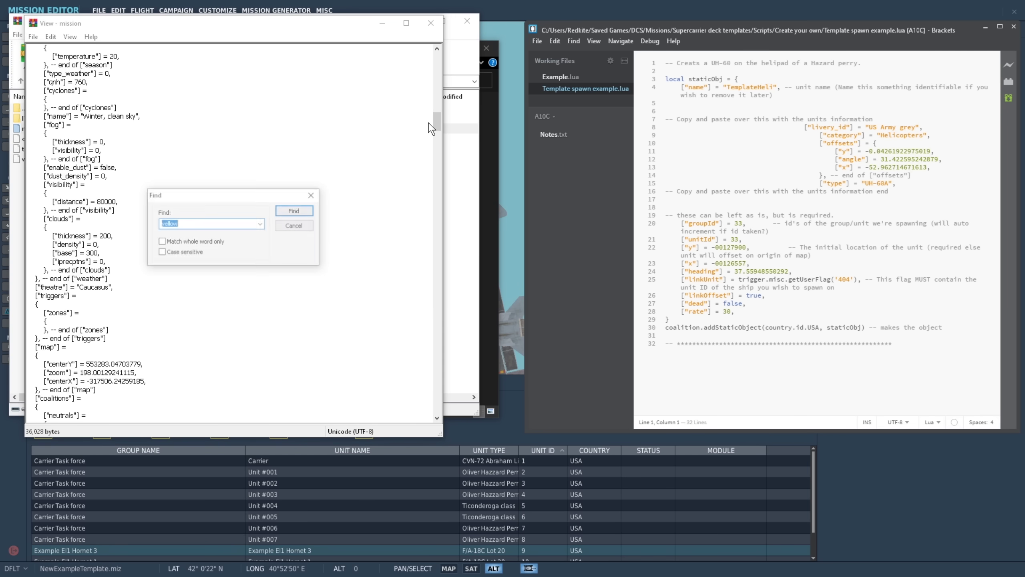
key("BackSpace")
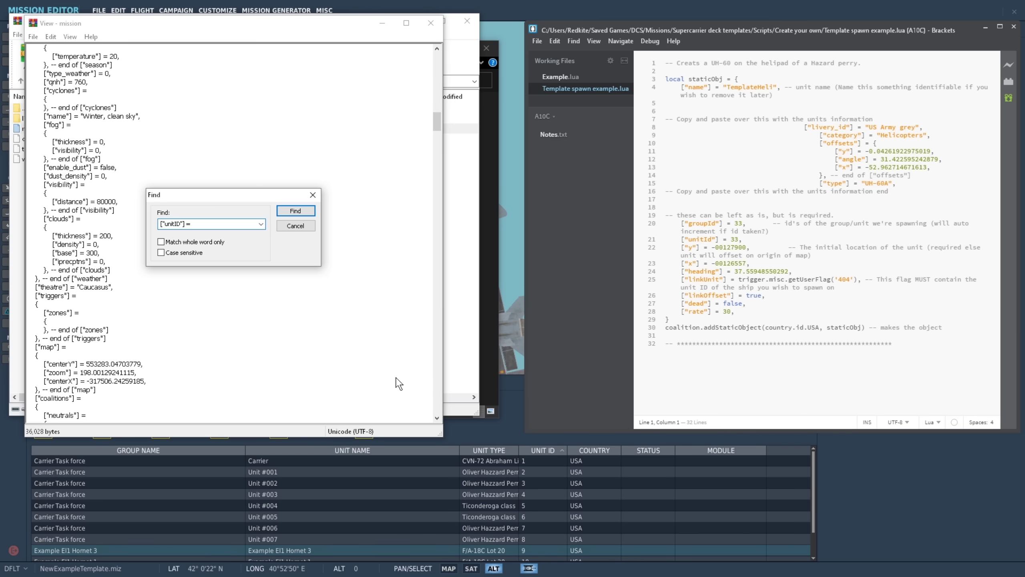
type("9")
left_click(295, 210)
scroll(303, 210, "down", 5)
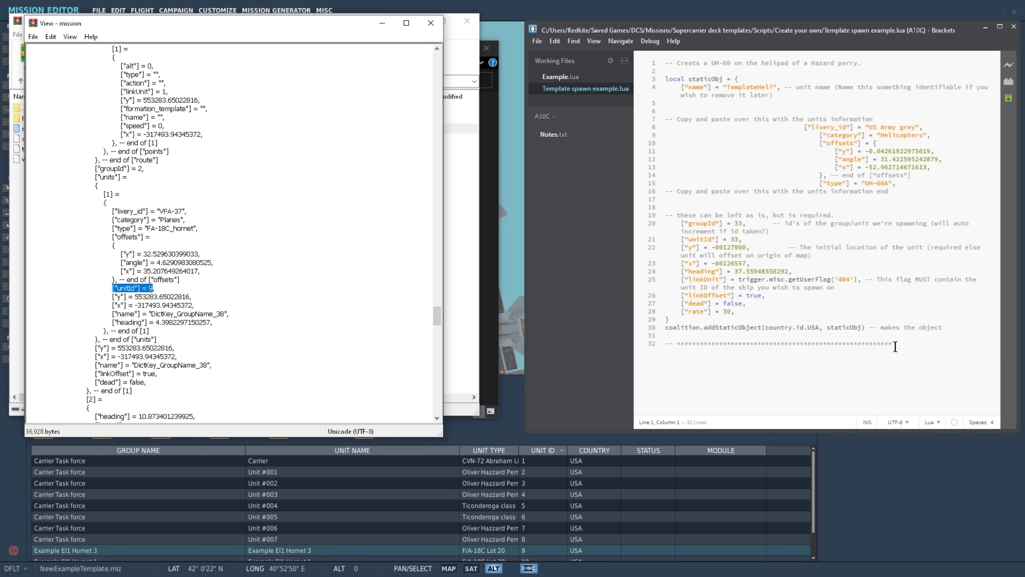
Step: Copy the template code from line 4 onward into the empty Example.lua
left_click_drag(894, 344, 658, 79)
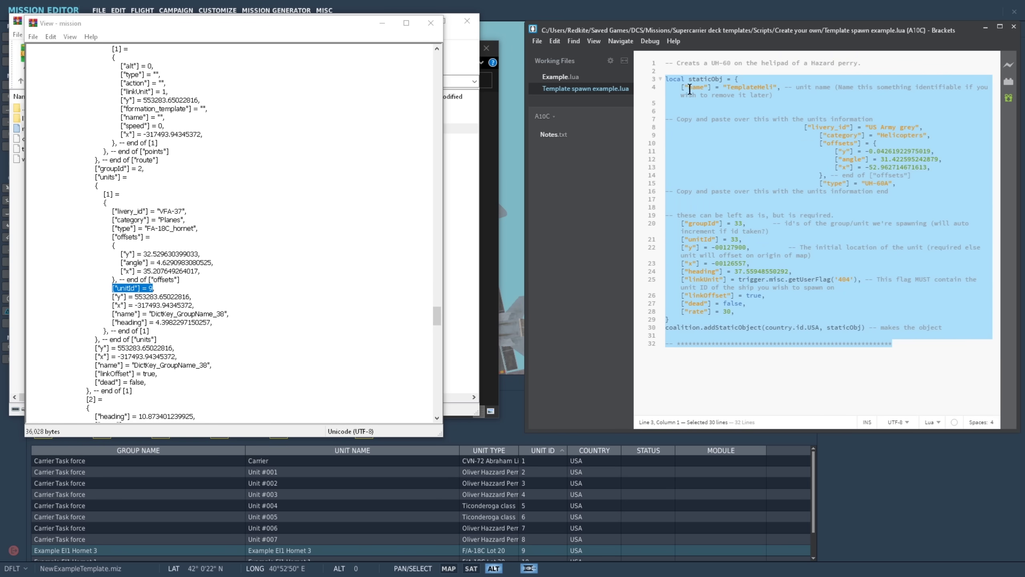
right_click(690, 90)
left_click(722, 135)
left_click(578, 75)
right_click(682, 73)
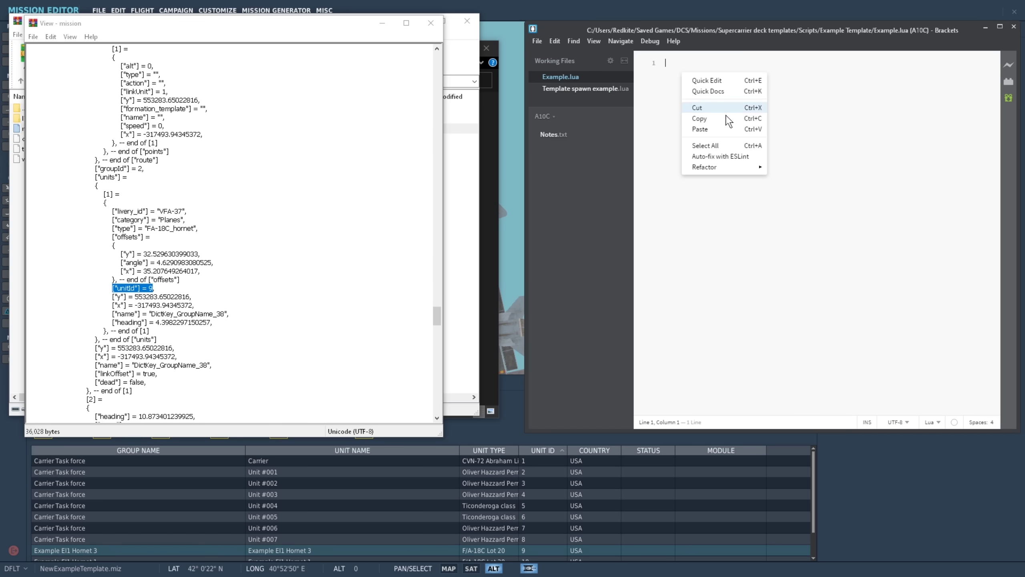
left_click(710, 129)
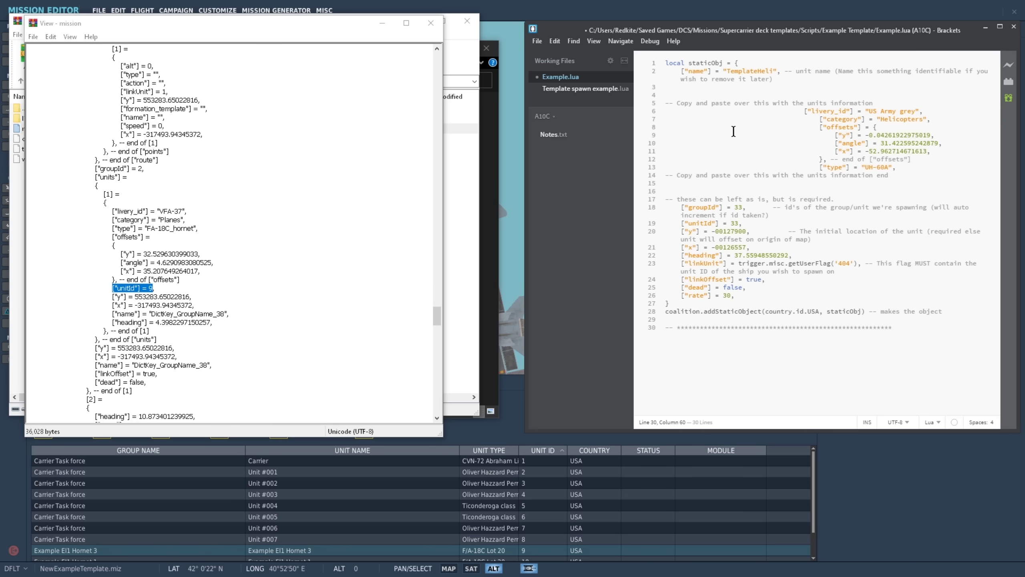
Step: Replace the placeholder helicopter lines with the Hornet's VFA-37 livery, type and offsets, naming it Example El1 Hornet 3
left_click(186, 280)
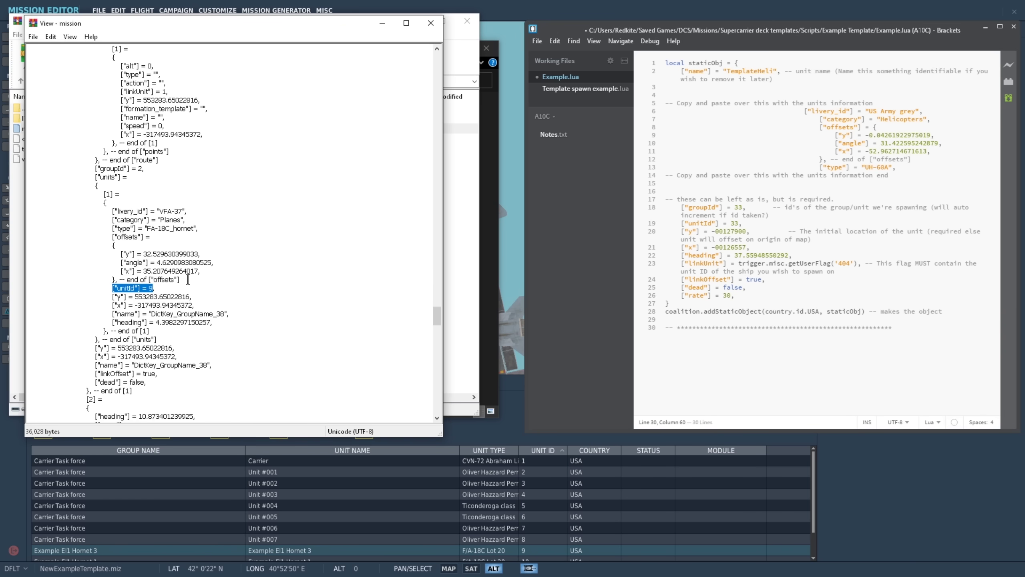
left_click_drag(185, 280, 31, 219)
right_click(158, 230)
left_click(262, 259)
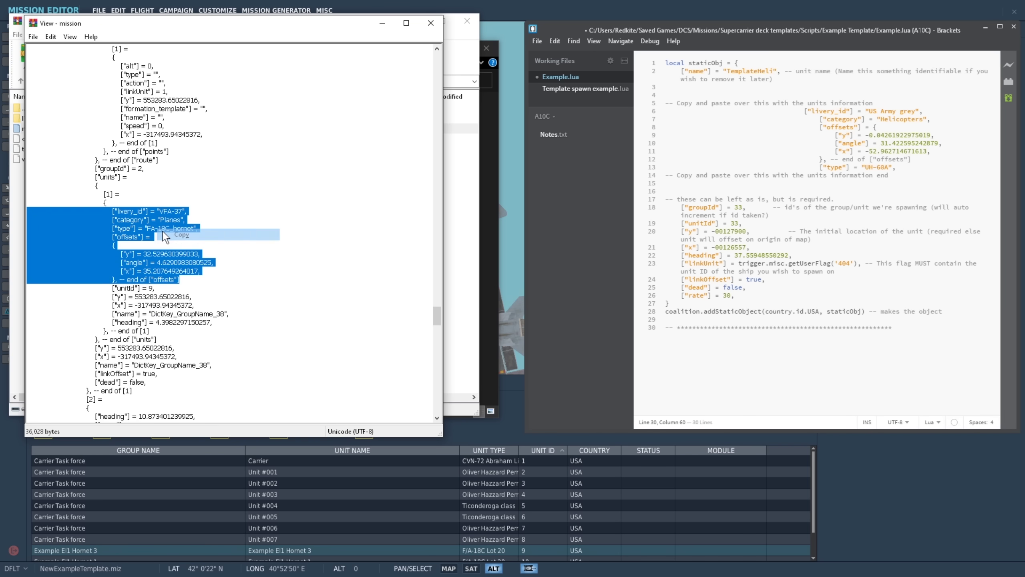
left_click_drag(895, 167, 667, 116)
right_click(715, 125)
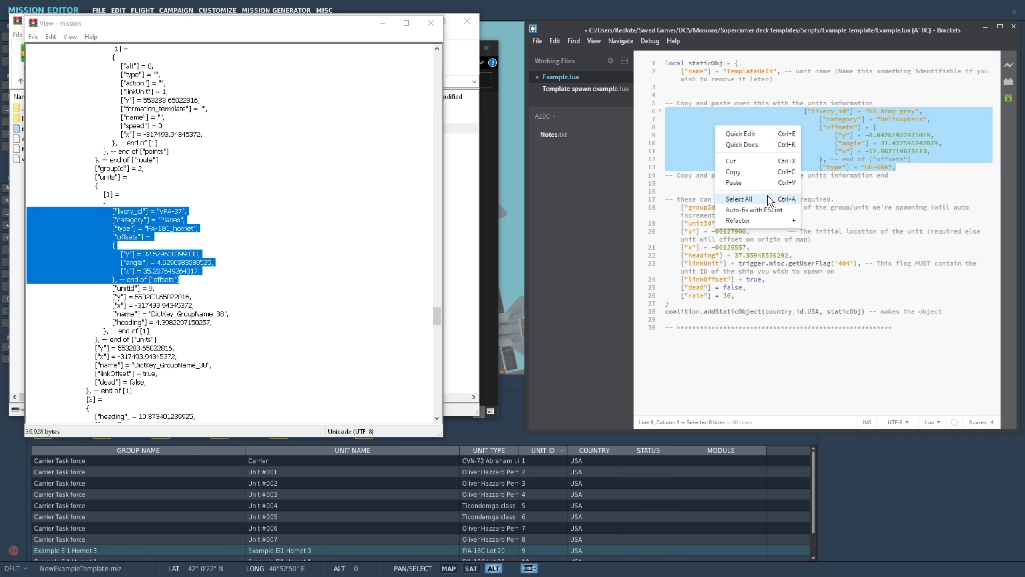
left_click(734, 183)
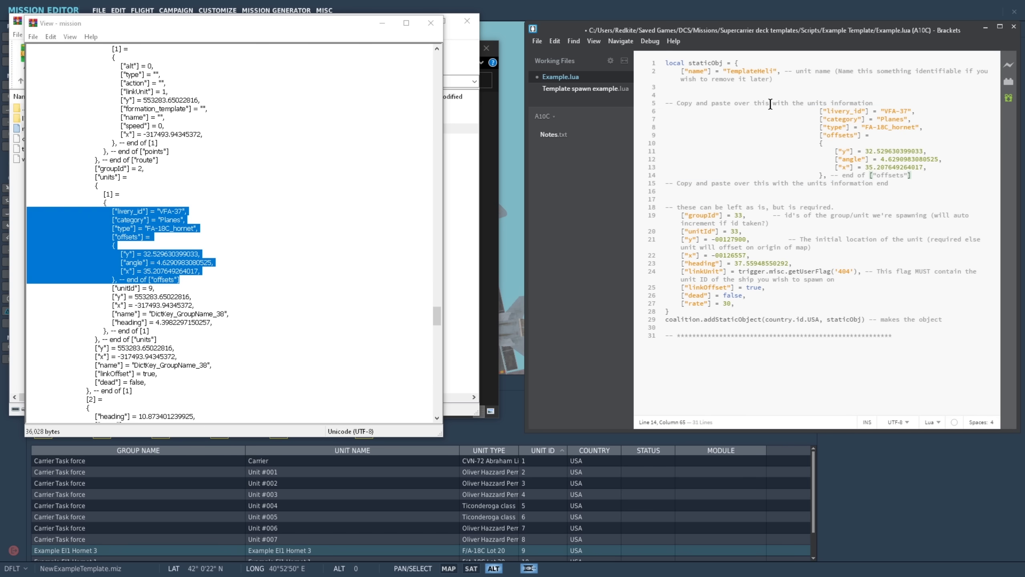
left_click_drag(774, 71, 730, 71)
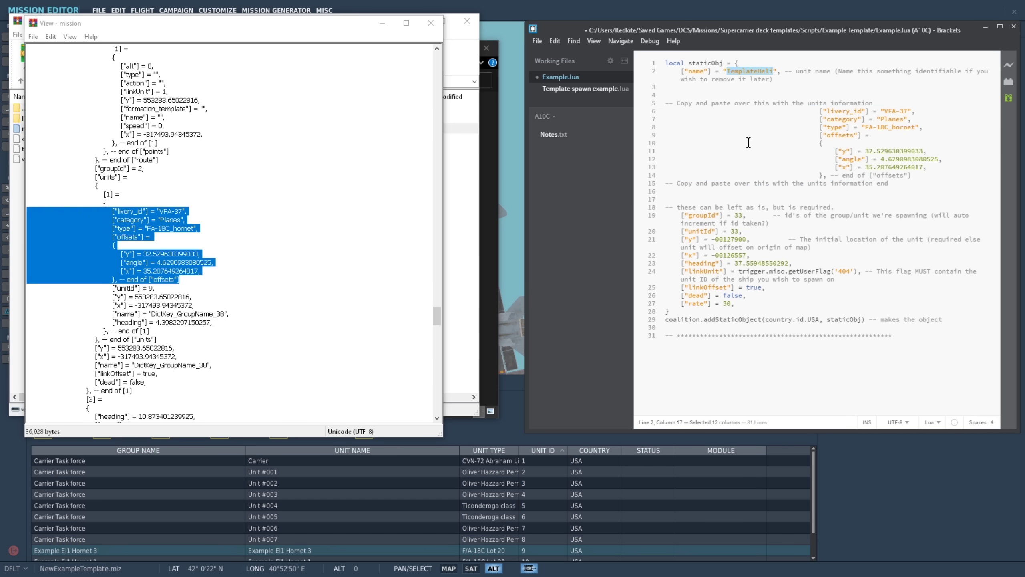
type("Example ")
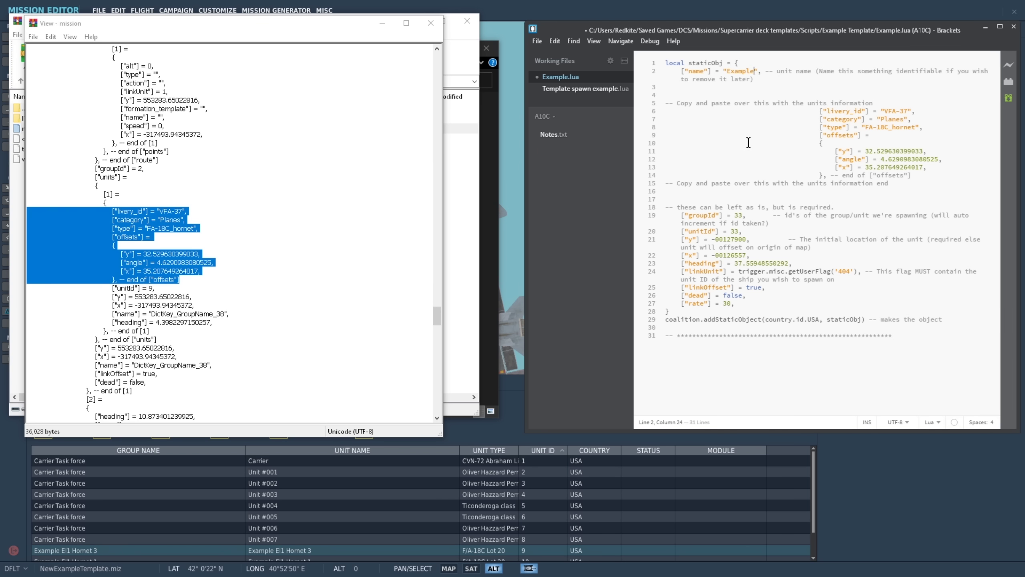
type("El1 H")
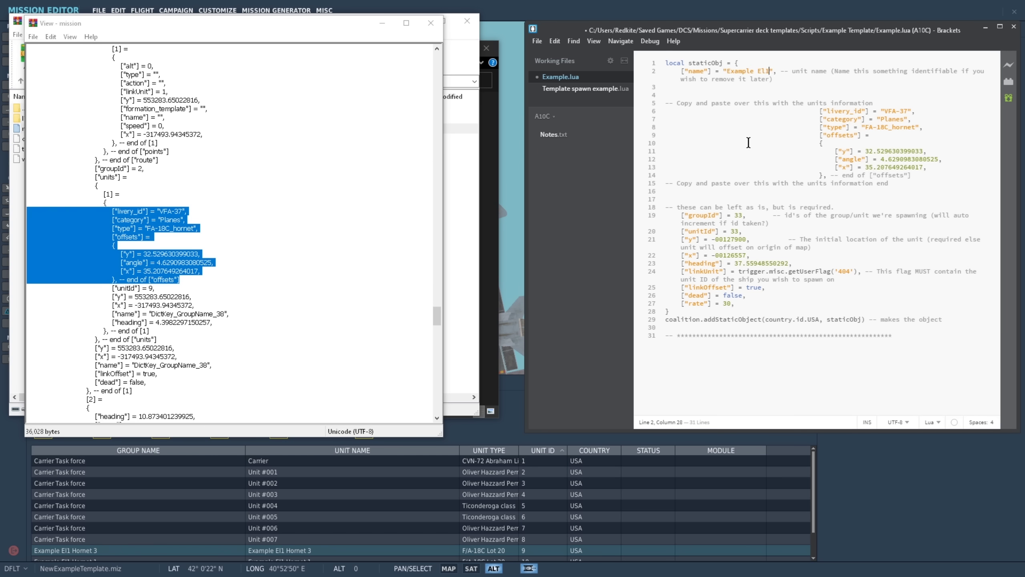
type("ornet 3")
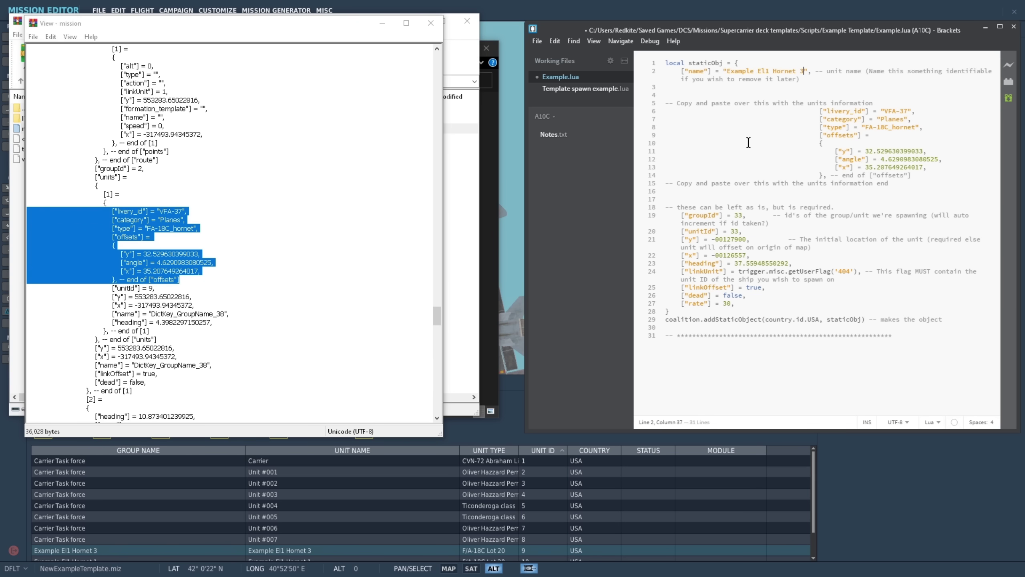
Step: Locate the next Hornet's unitId 10 entry in the mission listing
scroll(298, 278, "down", 15)
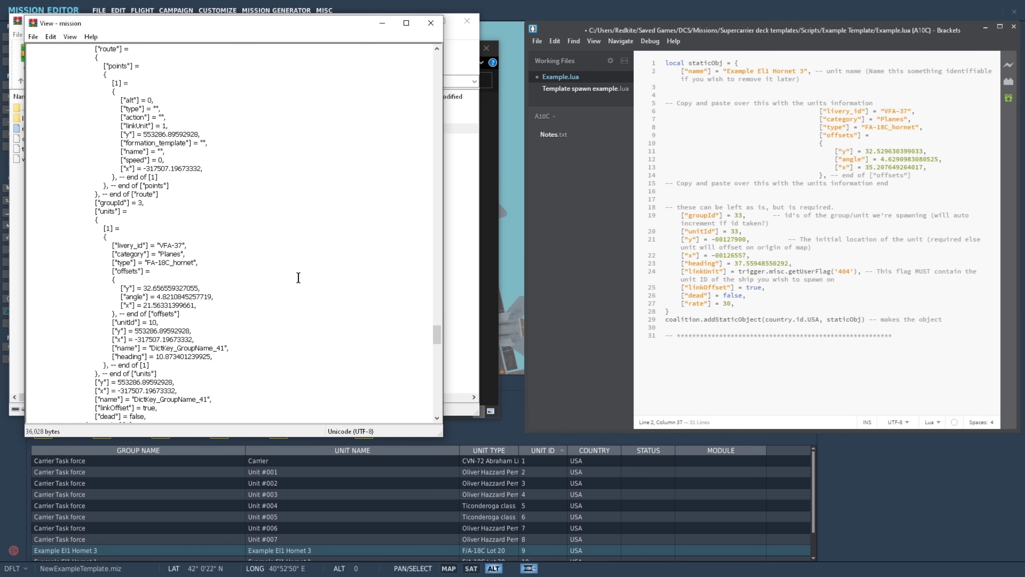
scroll(298, 277, "down", 4)
triple_click(172, 220)
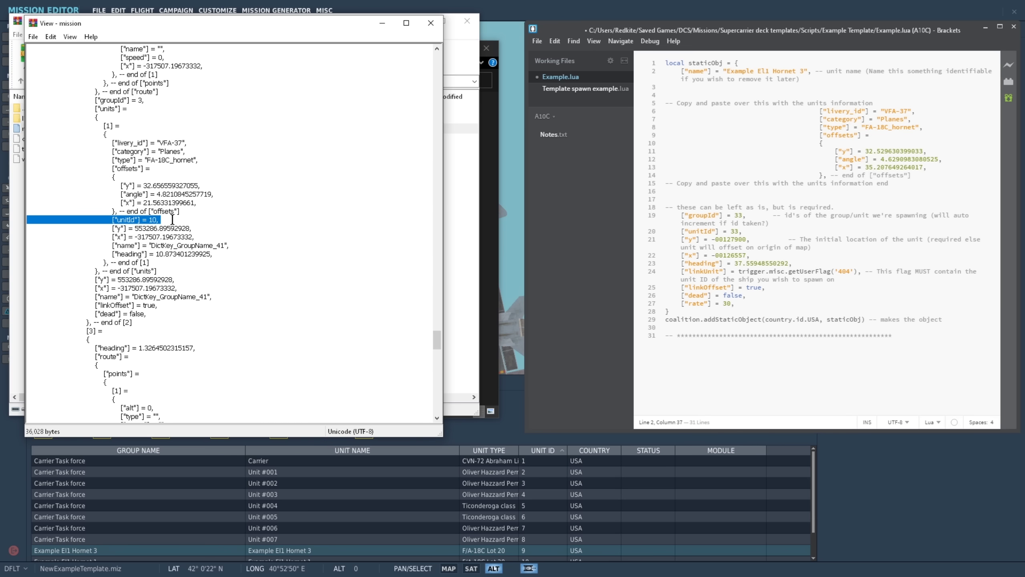
scroll(442, 497, "down", 1)
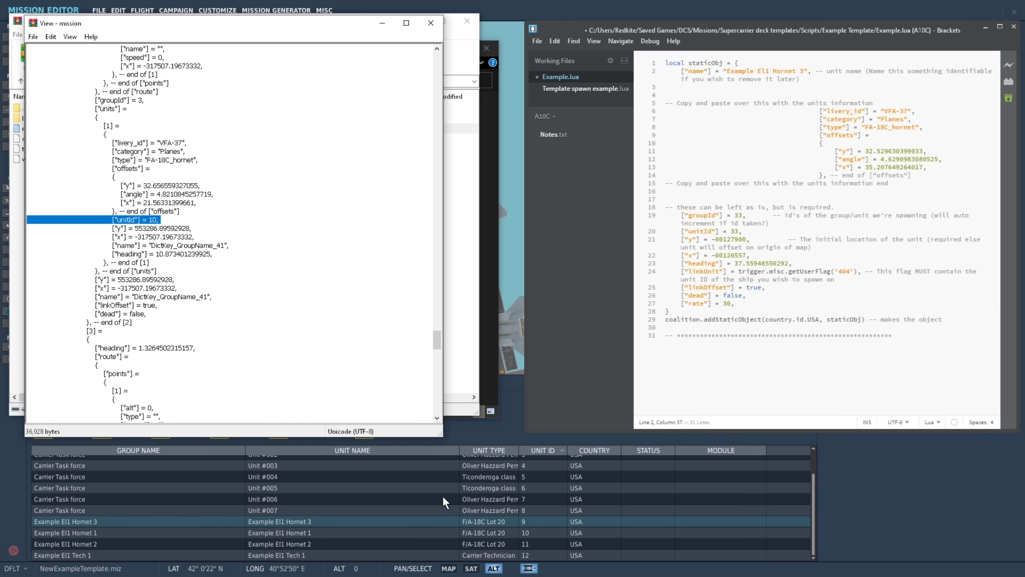
left_click(193, 211)
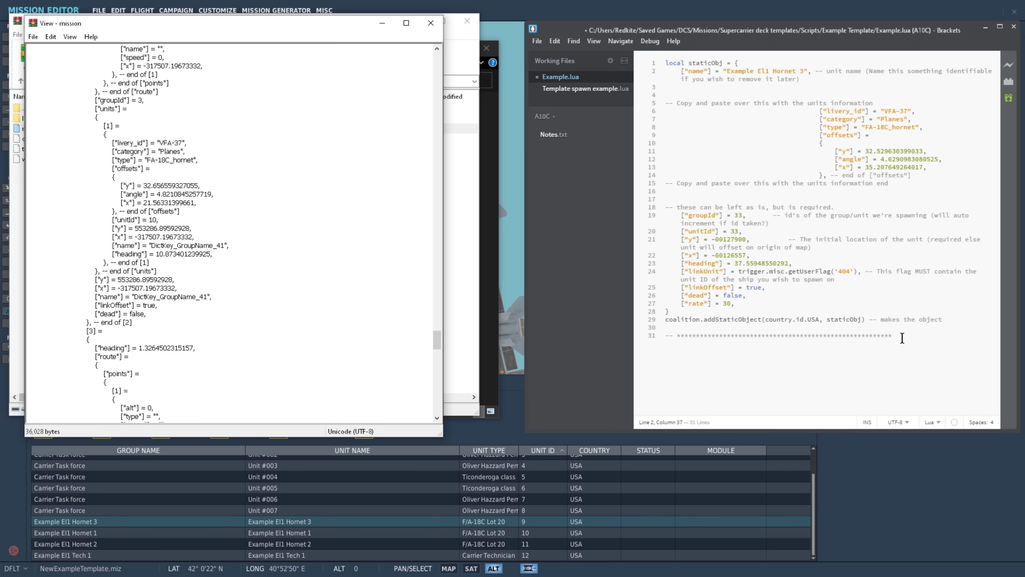
Step: Append a copy of the spawn block, paste the next unit's mission details, and rename it Tech 1
left_click_drag(901, 338, 643, 64)
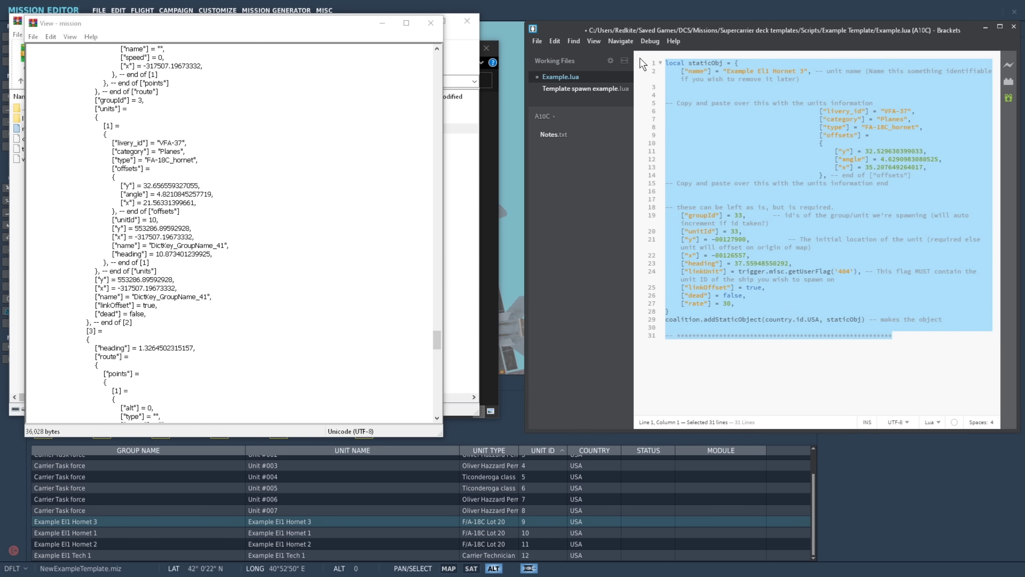
left_click(696, 351)
key("Return")
key("Return")
key("Return")
key("Return")
key("Return")
key("Return")
key("Return")
left_click(695, 350)
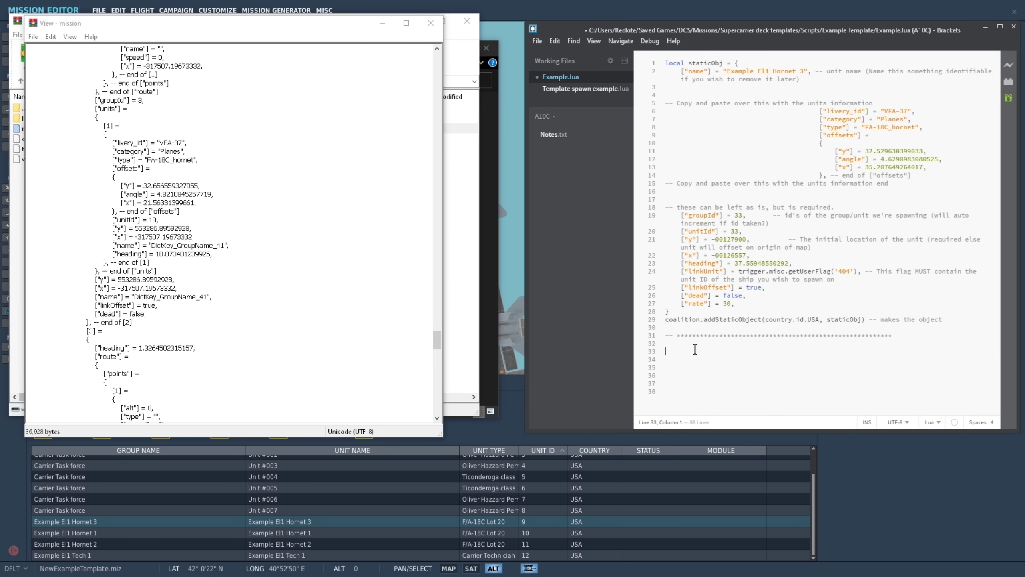
key("ctrl+v")
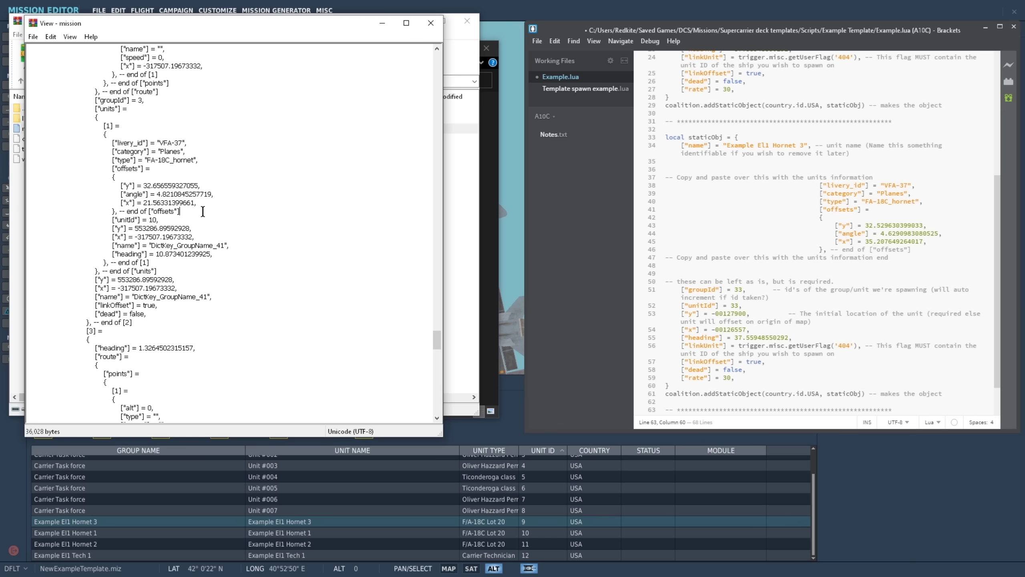
left_click_drag(112, 143, 180, 211)
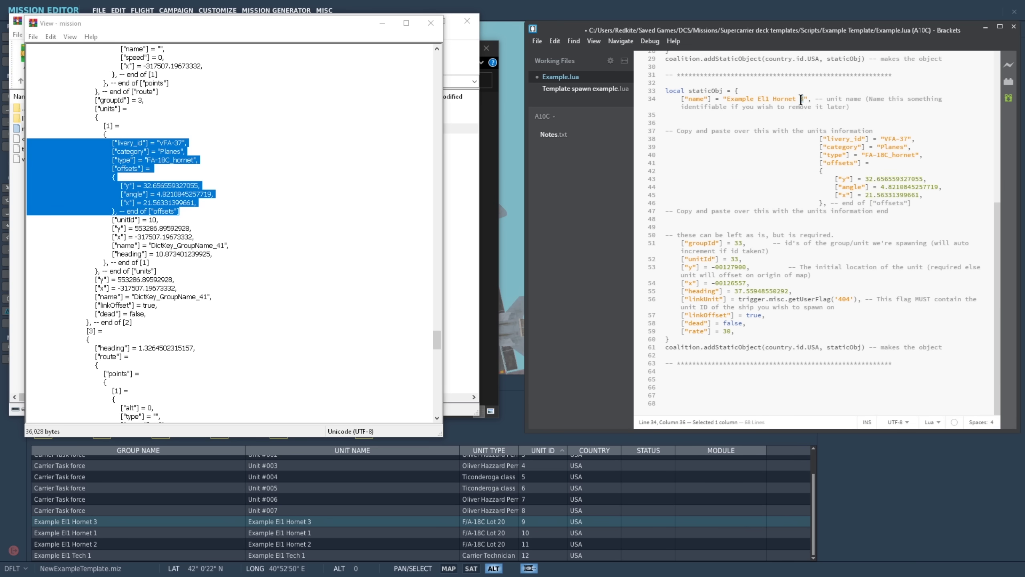
left_click_drag(891, 363, 665, 93)
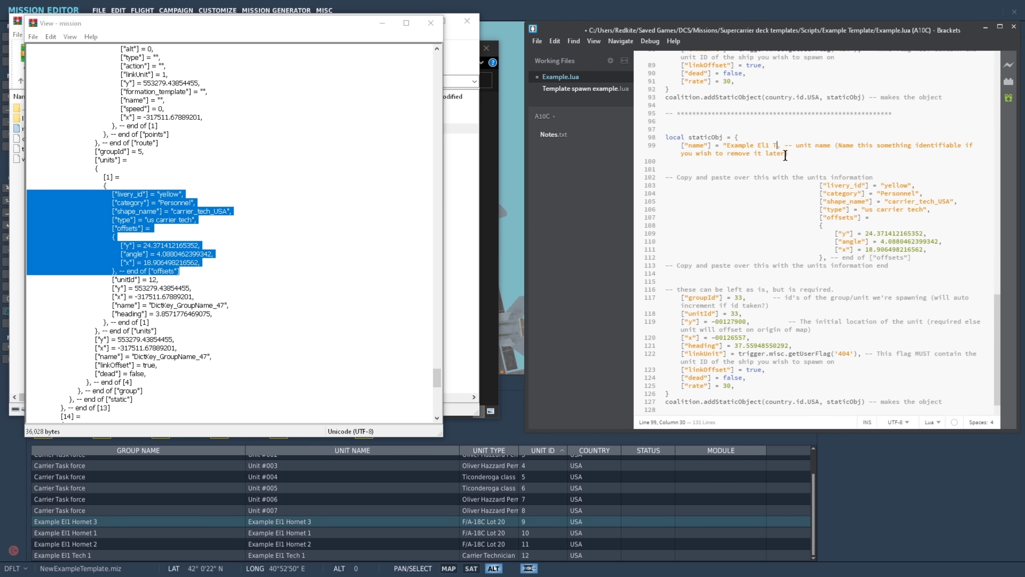
type("ech 1")
left_click(785, 161)
scroll(696, 131, "up", 20)
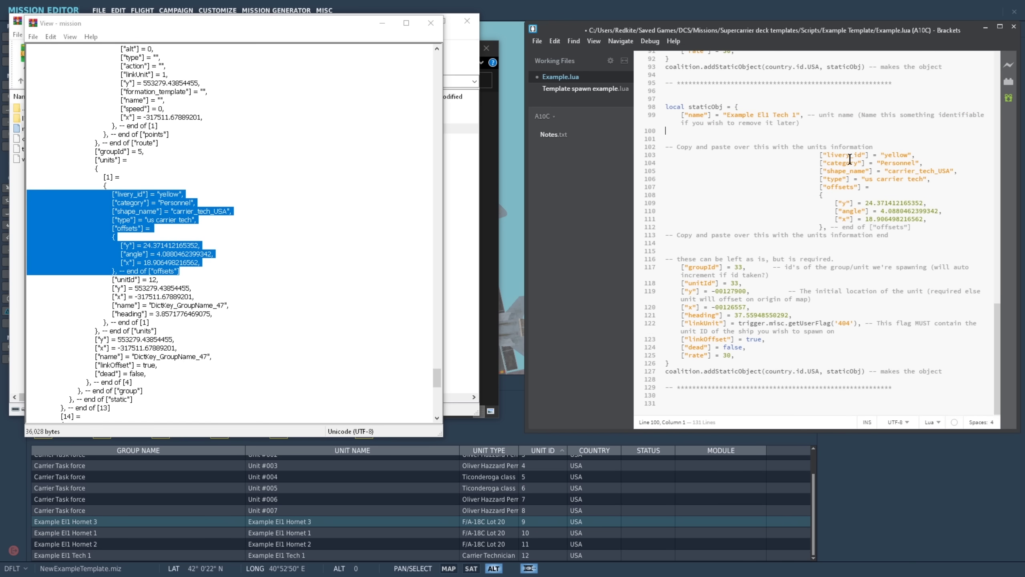
left_click(537, 41)
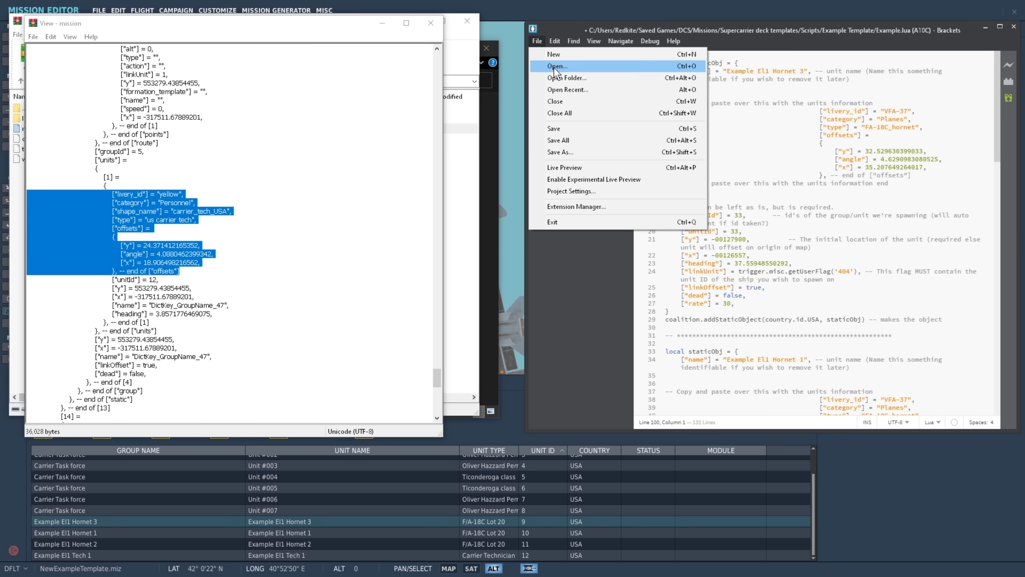
Step: Save Example.lua, then copy Remove all objects with specific prefix.lua from Scripts > Create your own
left_click(573, 130)
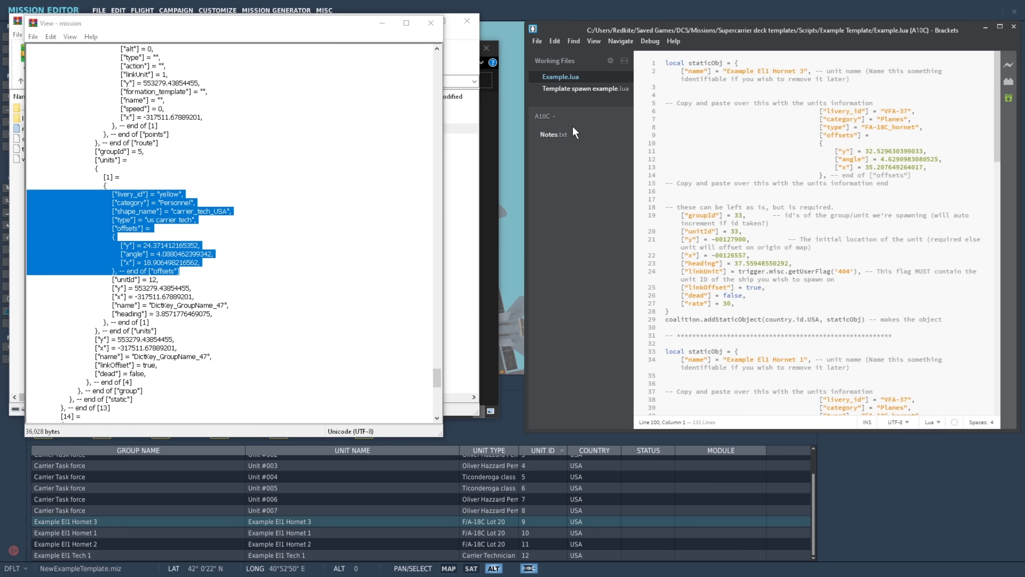
left_click(489, 194)
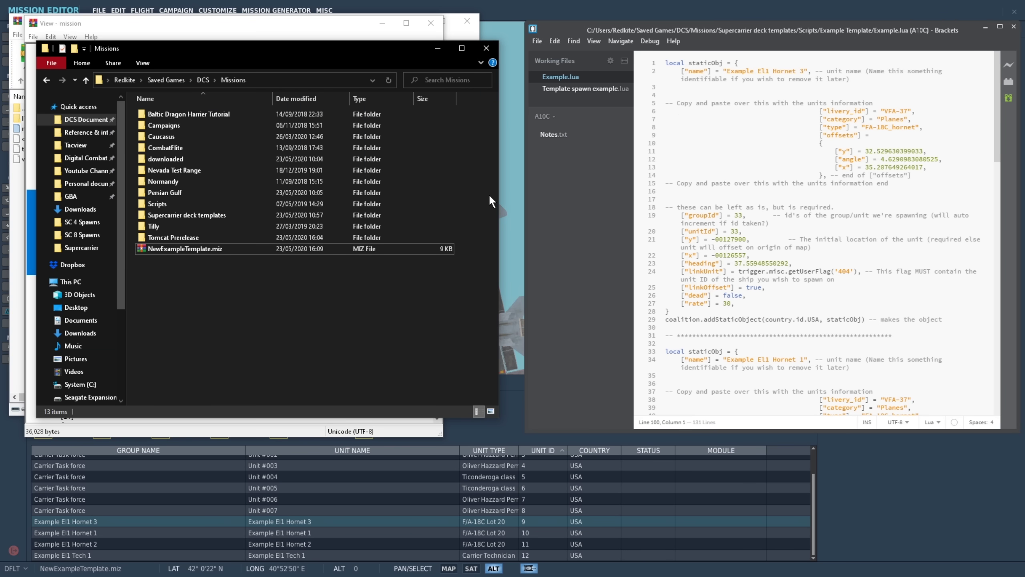
double_click(189, 215)
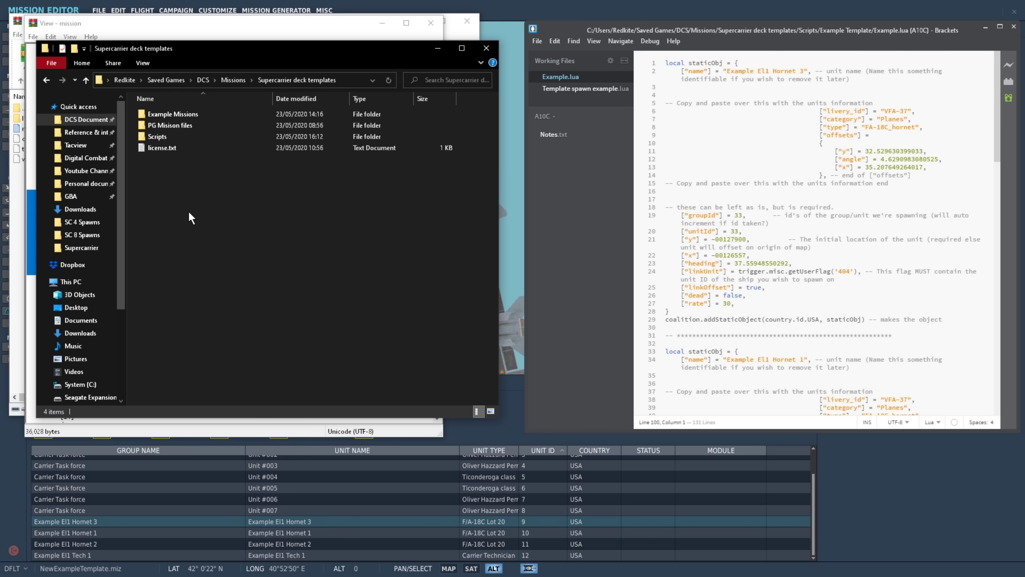
double_click(218, 136)
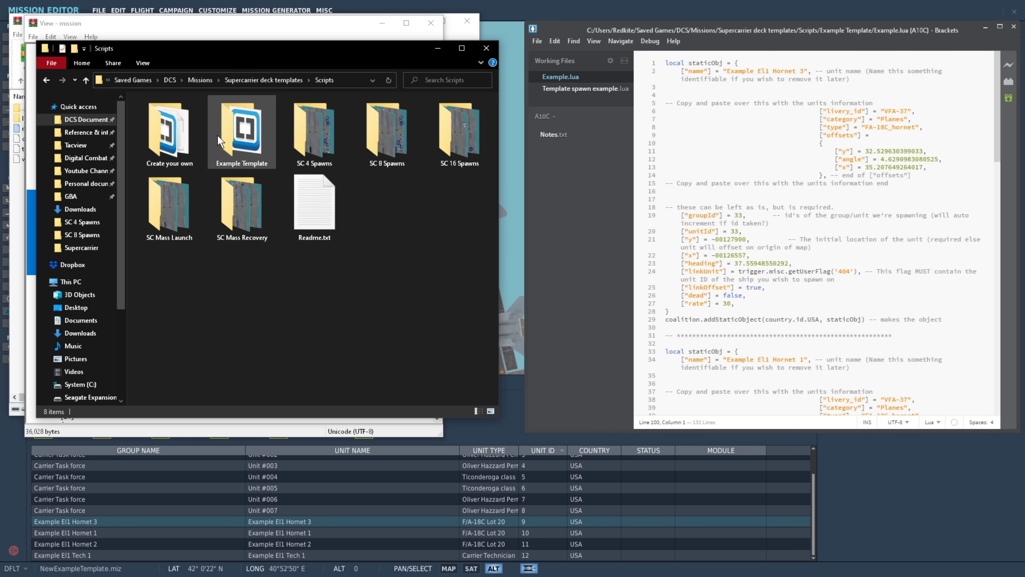
double_click(177, 137)
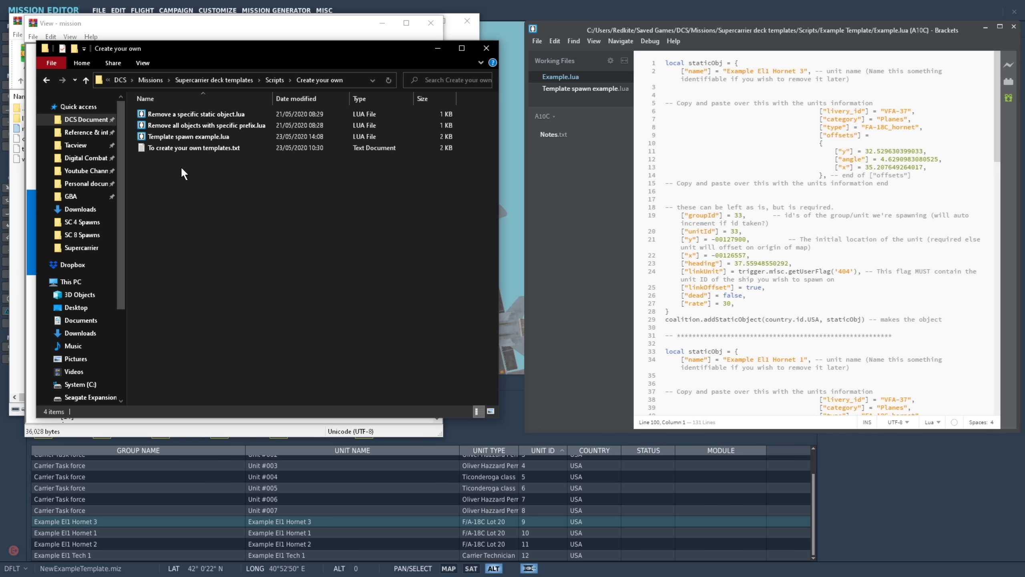
right_click(240, 125)
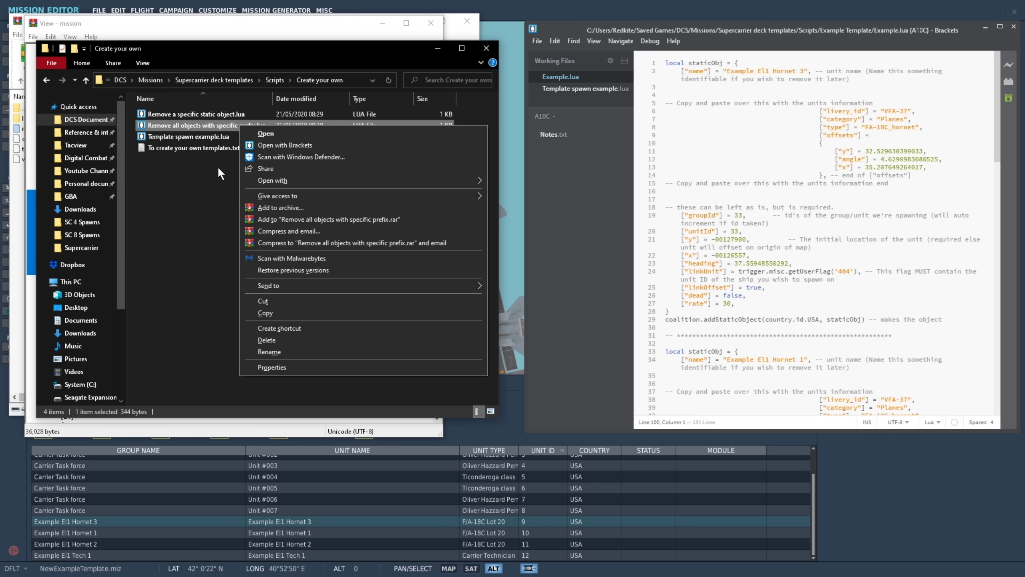
left_click(265, 313)
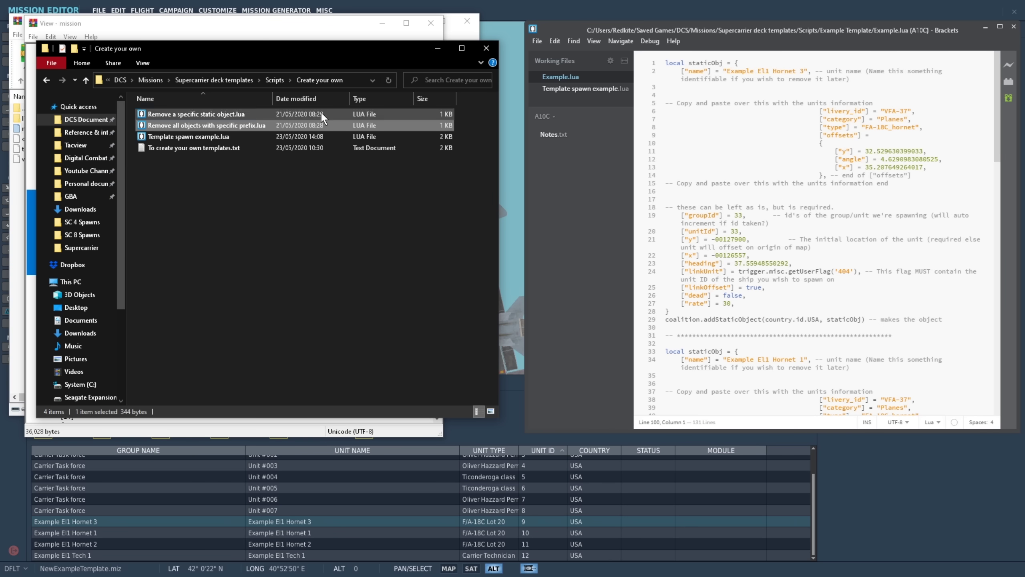
Step: Paste the removal script into the Example Template folder
left_click(267, 79)
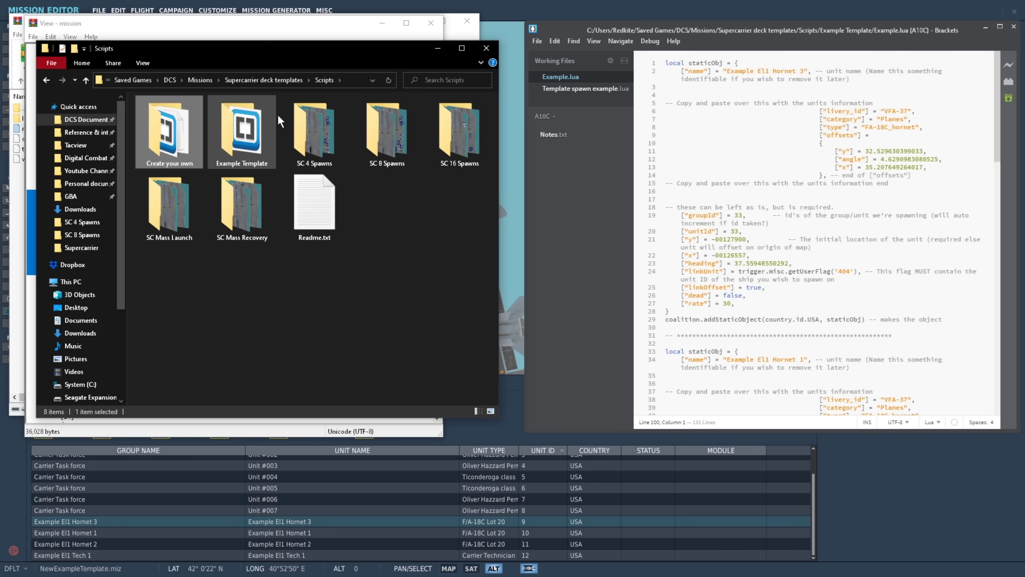
double_click(256, 146)
right_click(225, 146)
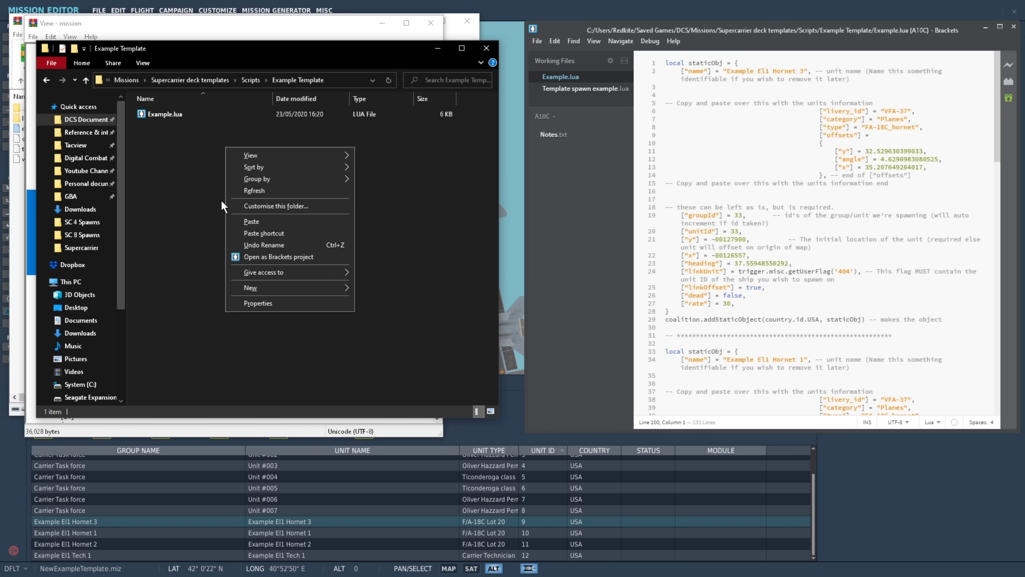
left_click(262, 222)
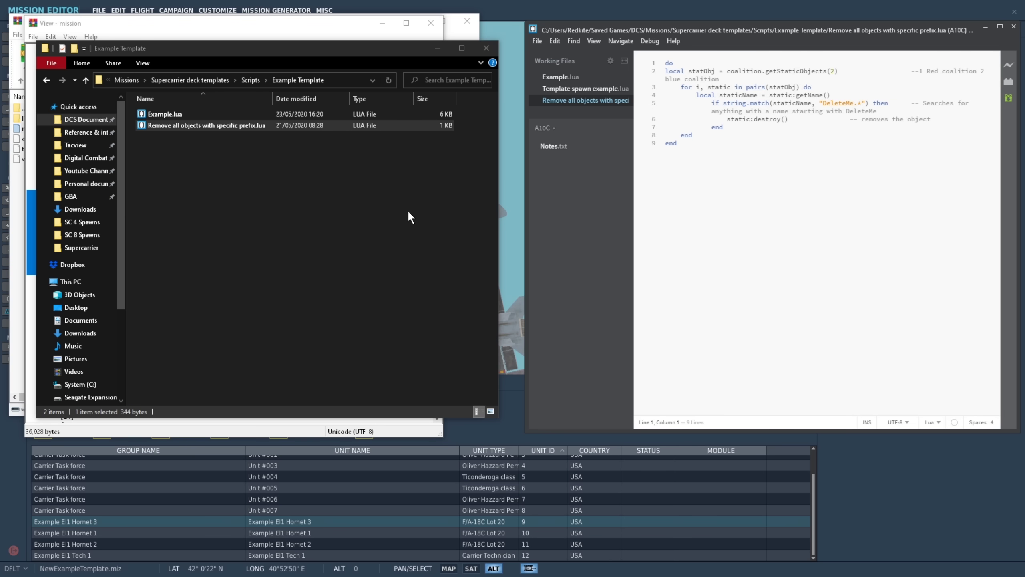
Step: Change the name-match prefix from DeleteMe to Example and save the script
left_click_drag(822, 103, 855, 103)
type("Example")
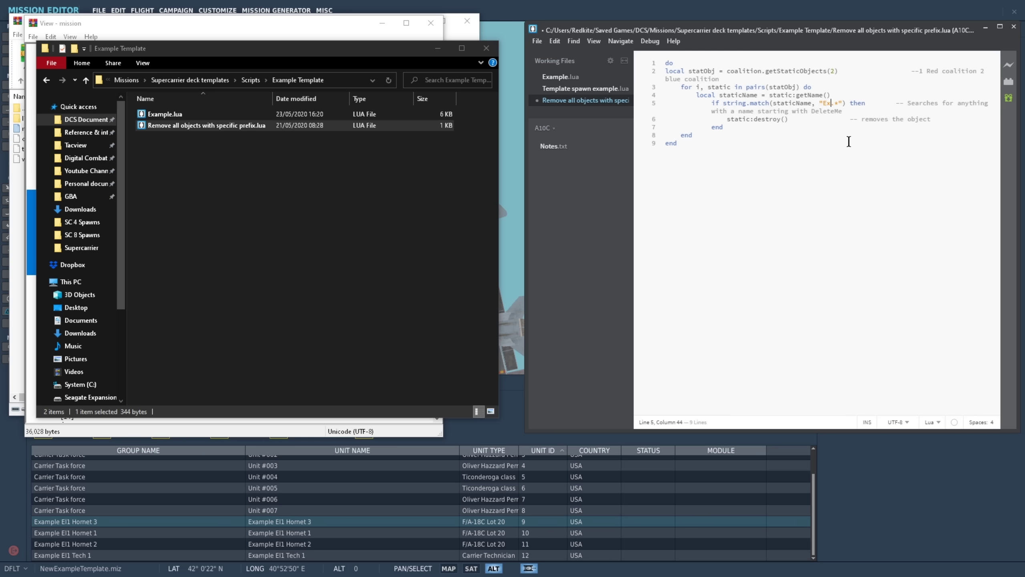
left_click(536, 41)
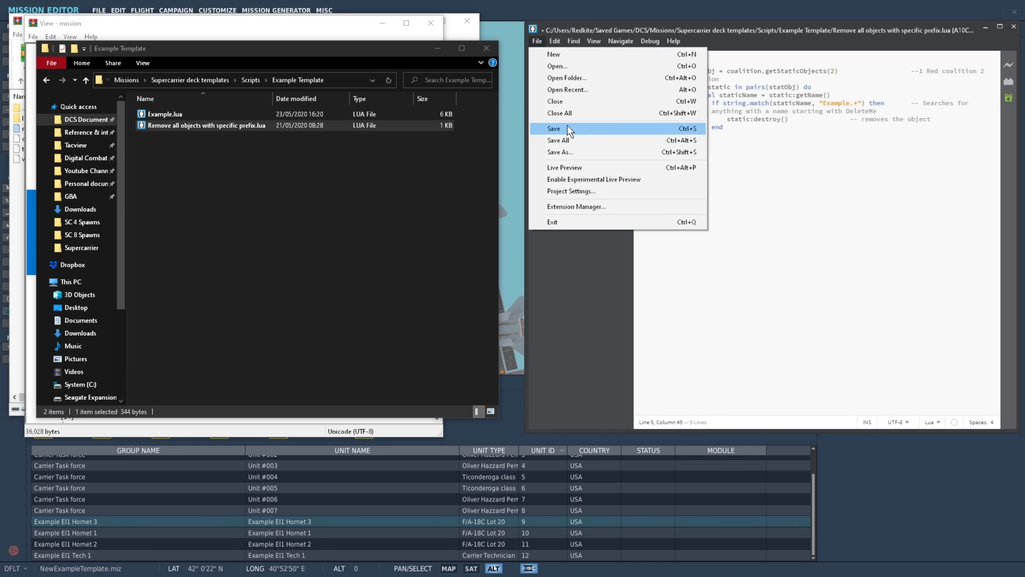
left_click(565, 258)
Step: Rename the copied script file to Remove Example Template.lua
left_click(209, 125)
type("Remove Example Template")
key("Return")
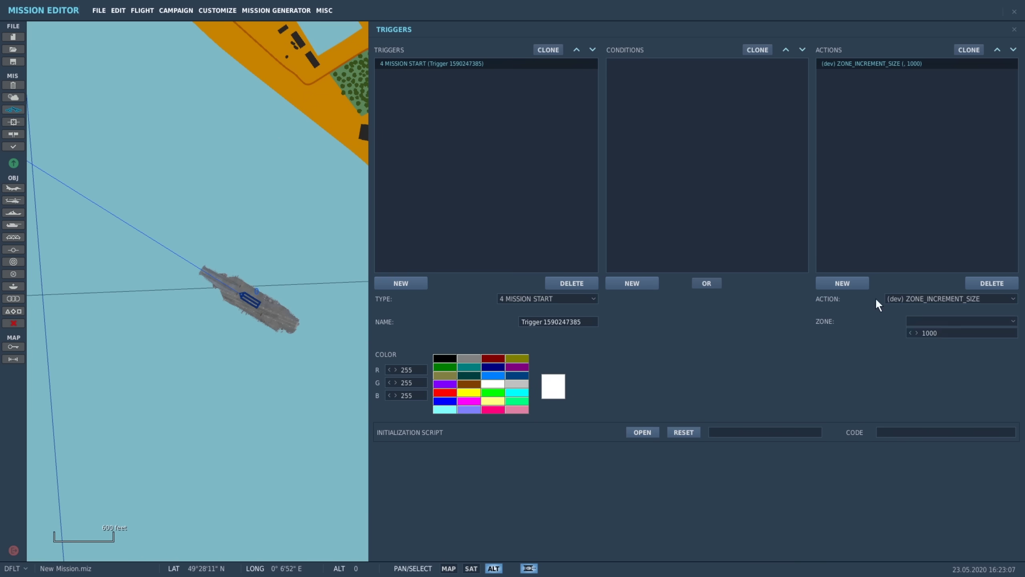
left_click(900, 299)
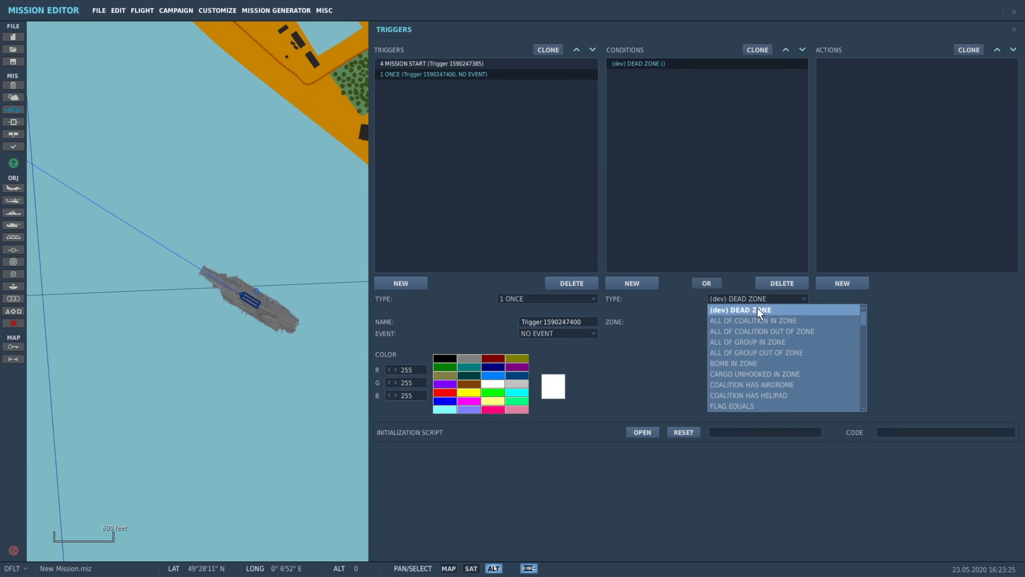
scroll(774, 359, "down", 3)
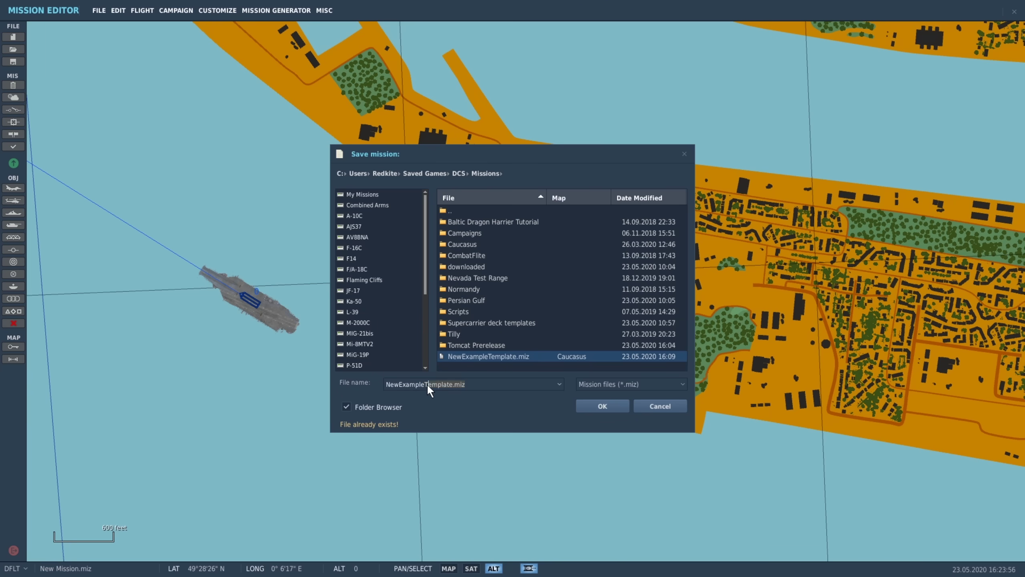
Step: Launch the test mission and watch the scripted statics appear on the CVN-72 Abraham Lincoln's deck
type("in action")
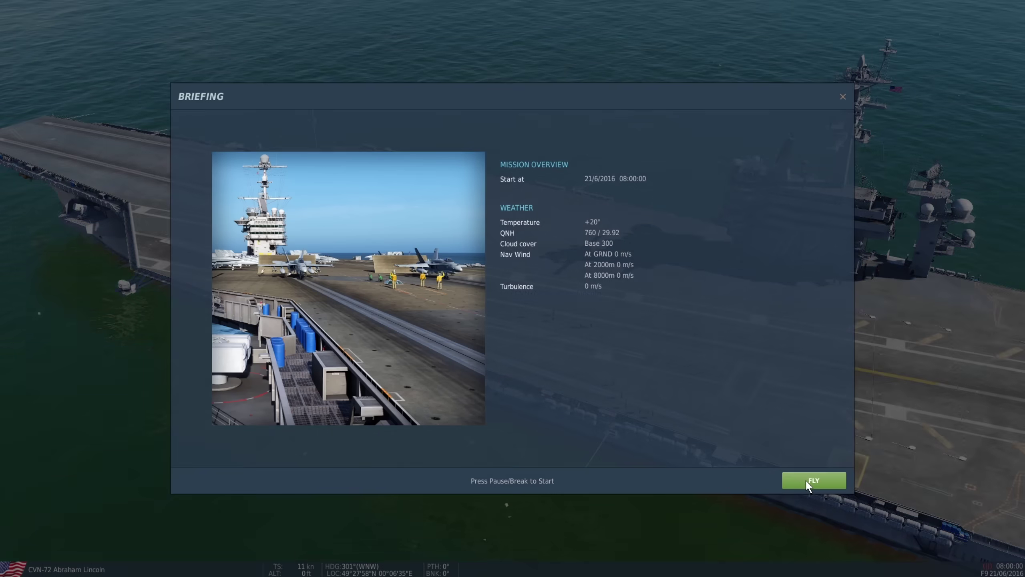
left_click(805, 480)
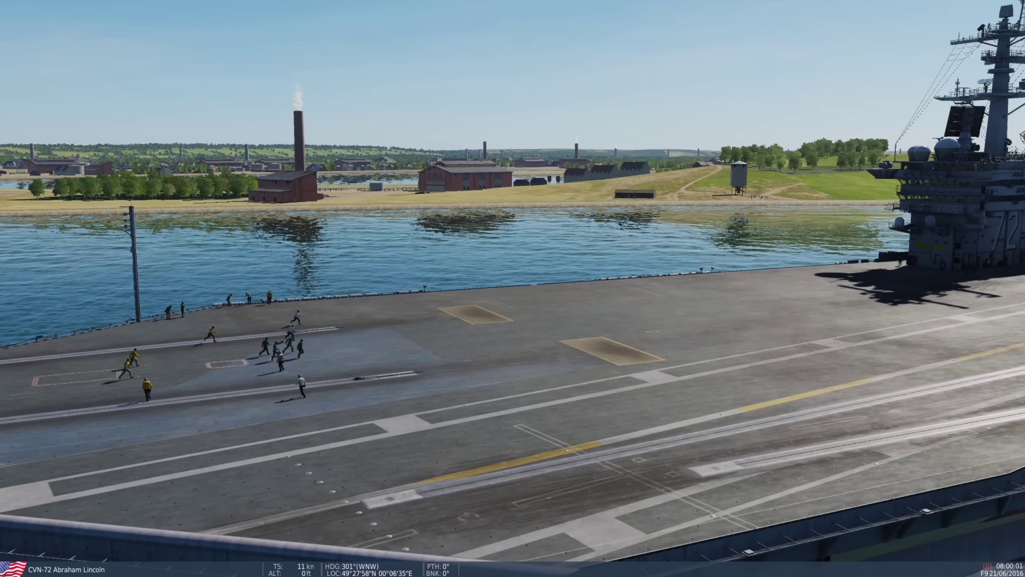